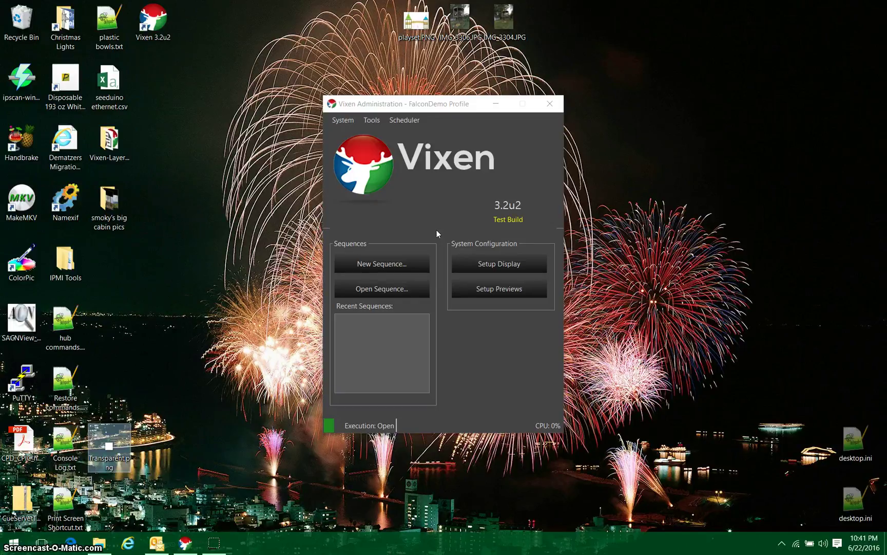
- In Display Setup, add a Megatree element with 32 strings, set as a pixel tree
{"action": "left_click", "coordinate": [505, 264]}
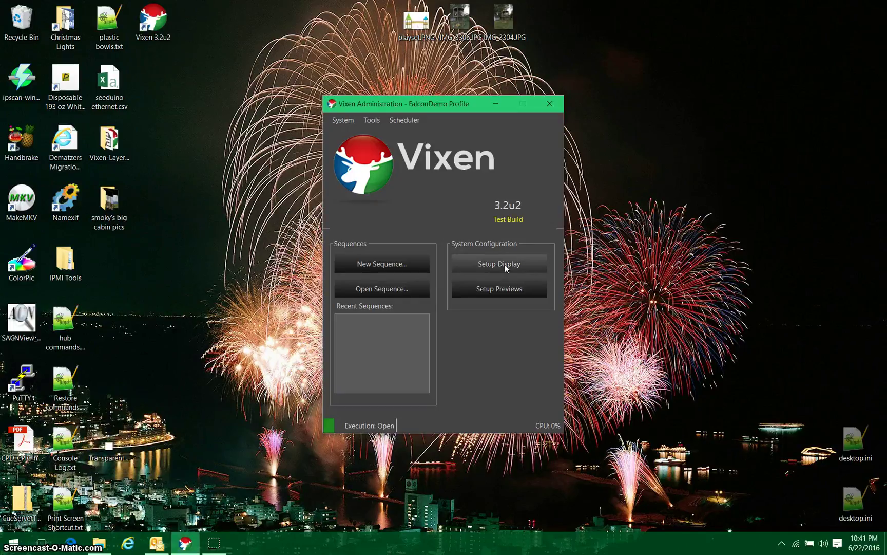
{"action": "left_click", "coordinate": [505, 264]}
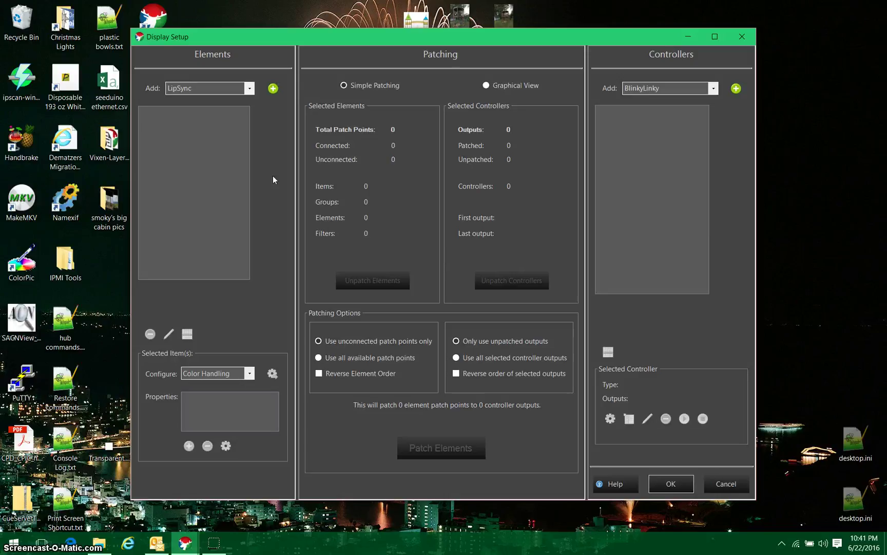
{"action": "left_click", "coordinate": [241, 89]}
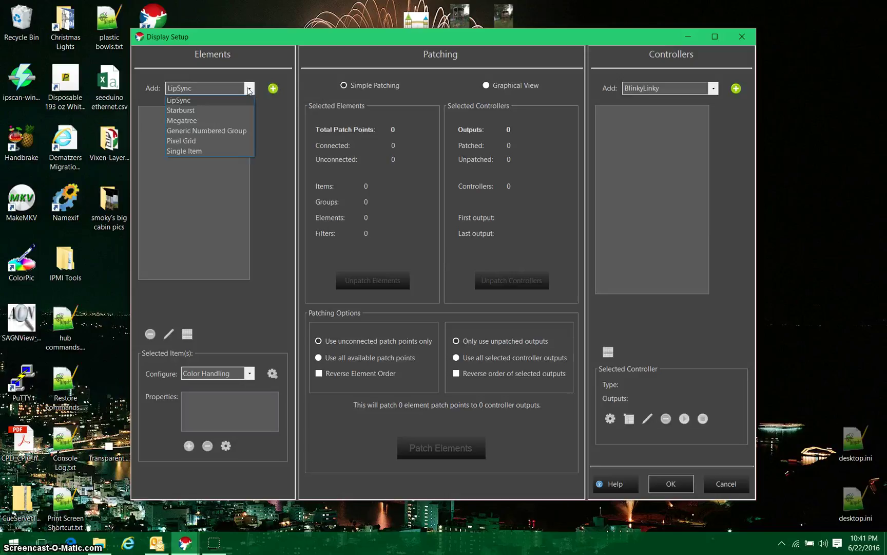
{"action": "left_click", "coordinate": [201, 120]}
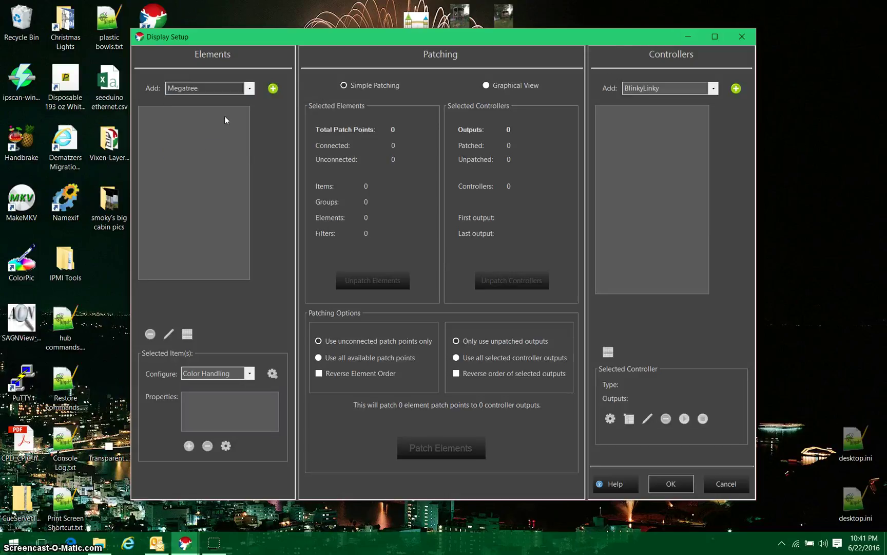
{"action": "left_click", "coordinate": [272, 89]}
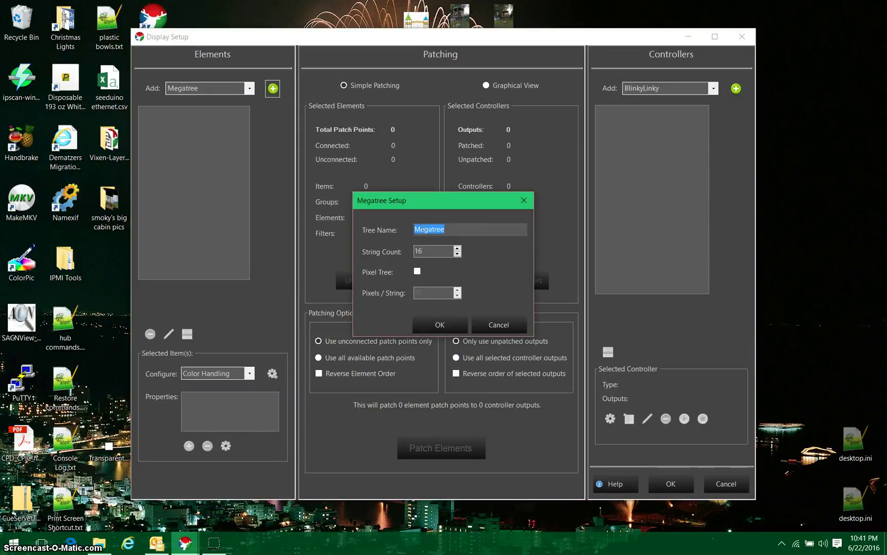
{"action": "key", "text": "Tab"}
{"action": "type", "text": "32"}
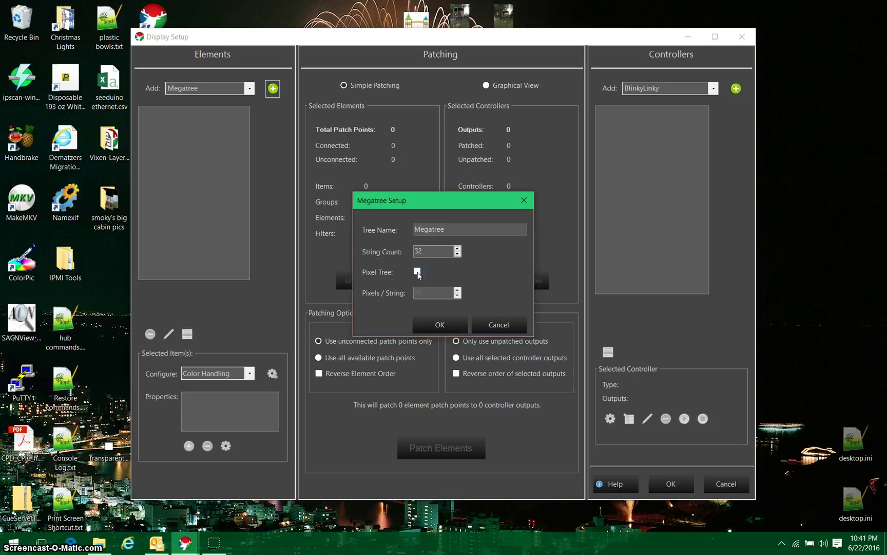
{"action": "left_click", "coordinate": [417, 272]}
{"action": "left_click", "coordinate": [451, 323]}
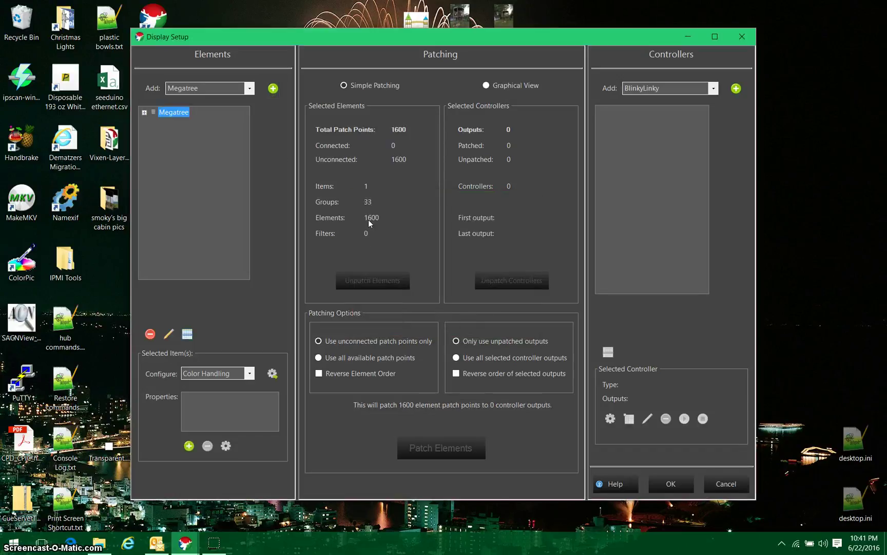
{"action": "left_click", "coordinate": [145, 112]}
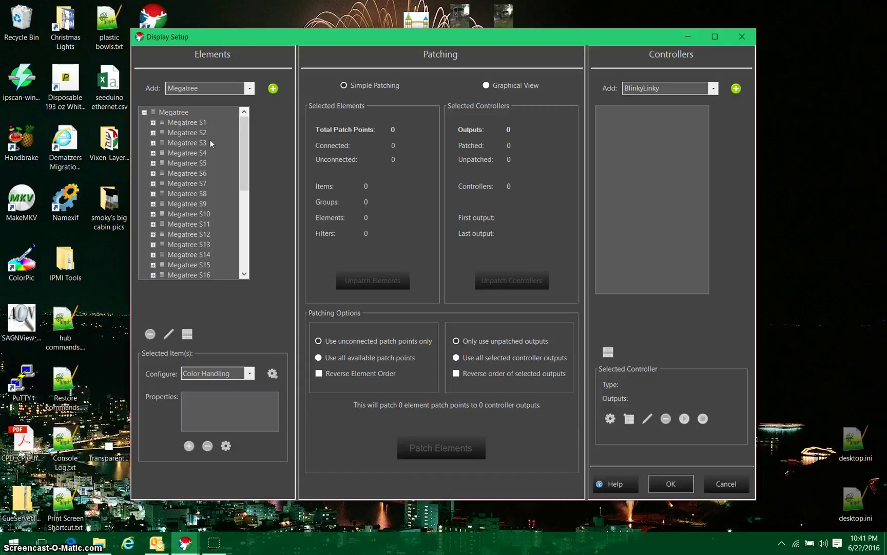
{"action": "left_click_drag", "start_coordinate": [243, 142], "coordinate": [203, 269]}
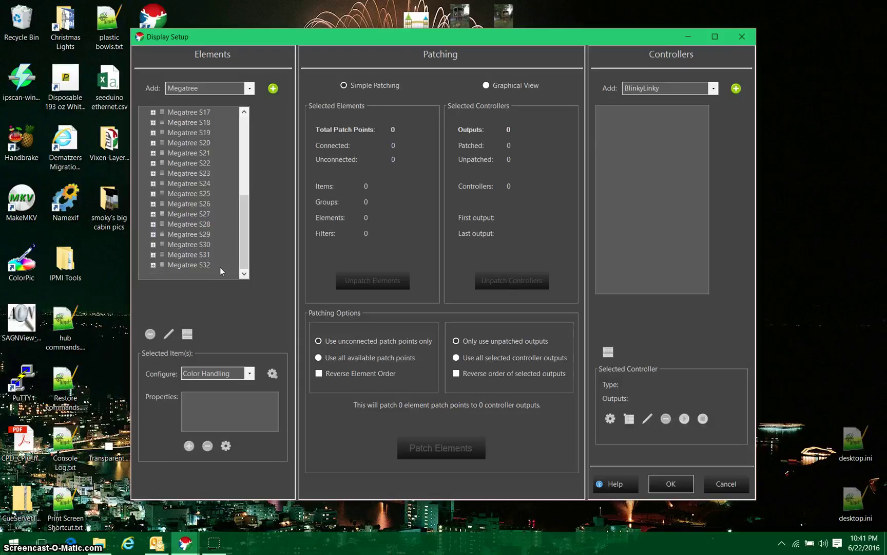
{"action": "left_click_drag", "start_coordinate": [246, 232], "coordinate": [165, 125]}
{"action": "left_click", "coordinate": [153, 123]}
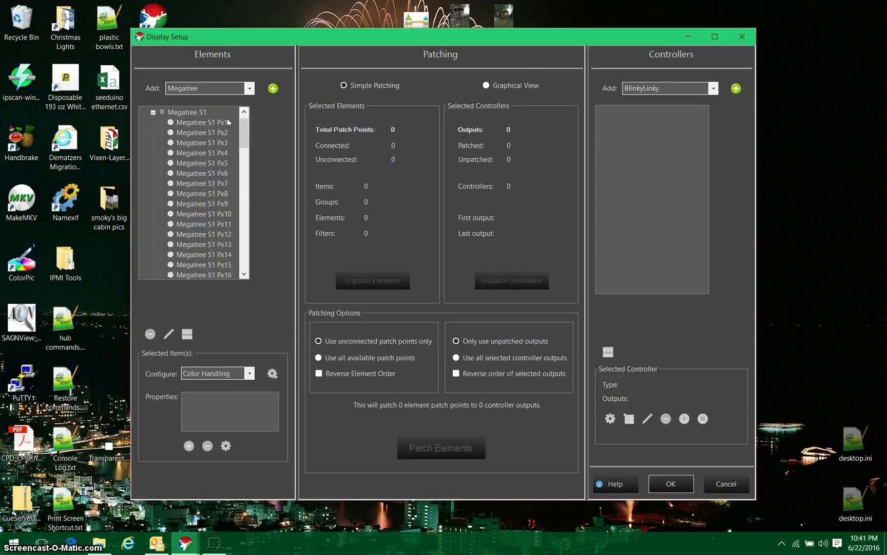
{"action": "mouse_move", "coordinate": [246, 130]}
{"action": "left_mouse_down"}
{"action": "mouse_move", "coordinate": [237, 208]}
{"action": "mouse_move", "coordinate": [250, 111]}
{"action": "mouse_move", "coordinate": [235, 114]}
{"action": "left_mouse_up"}
{"action": "left_click", "coordinate": [153, 123]}
{"action": "left_click", "coordinate": [145, 112]}
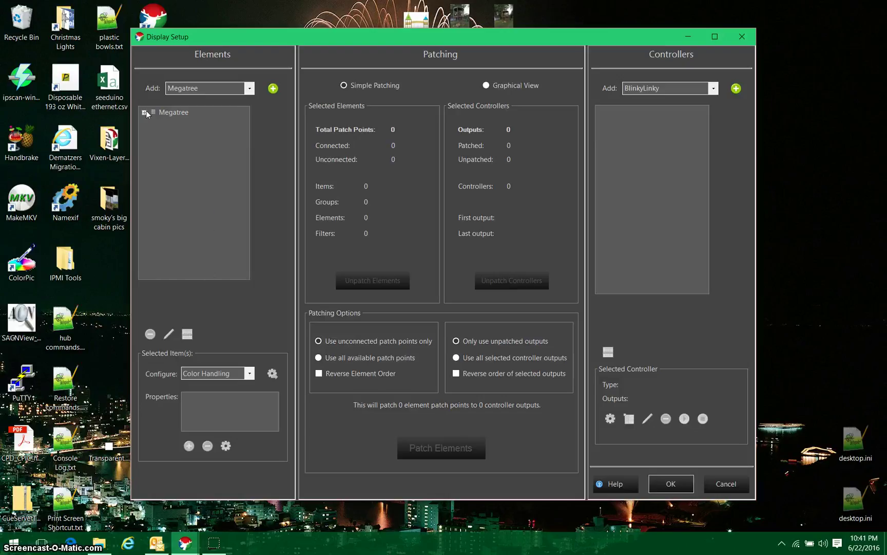
- Add a Generic Numbered Group named 'Star 1' with 25 items
{"action": "left_click", "coordinate": [251, 88]}
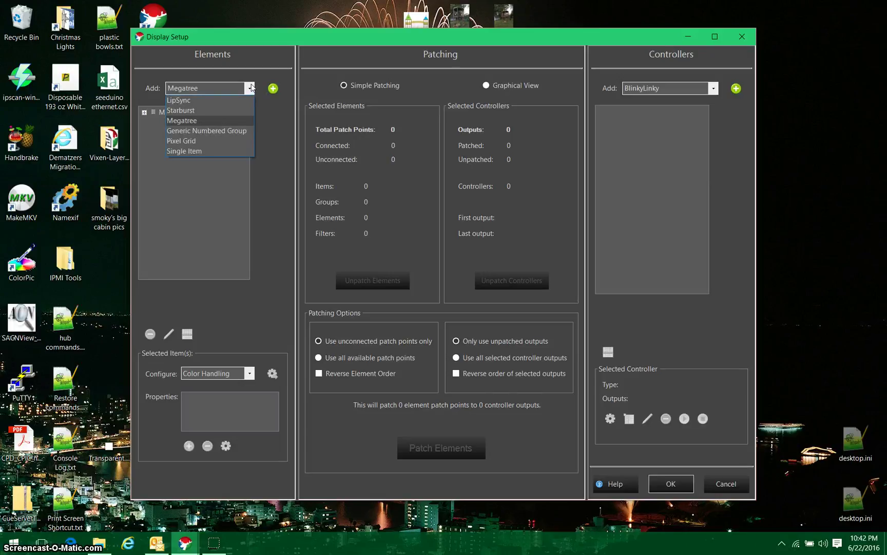
{"action": "left_click", "coordinate": [233, 130]}
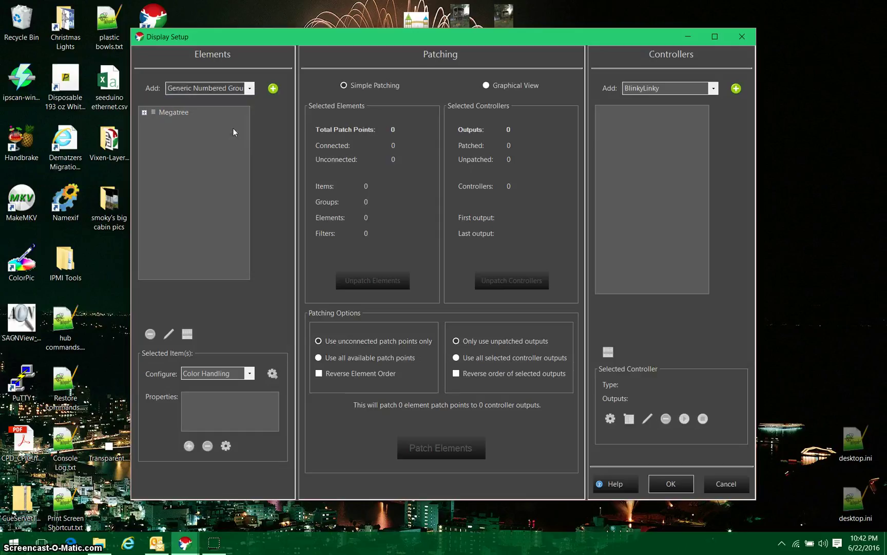
{"action": "left_click", "coordinate": [273, 89]}
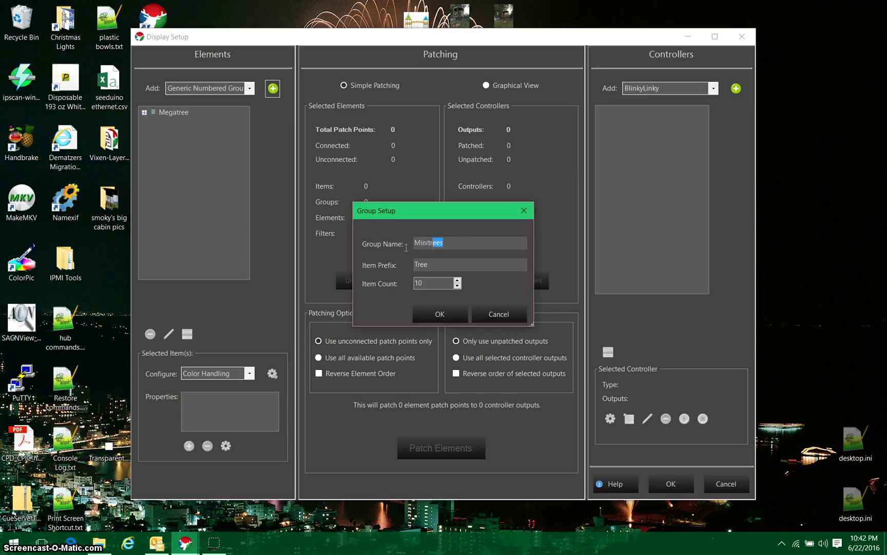
{"action": "type", "text": "Star 1"}
{"action": "double_click", "coordinate": [427, 284]}
{"action": "type", "text": "25"}
{"action": "left_click", "coordinate": [438, 314]}
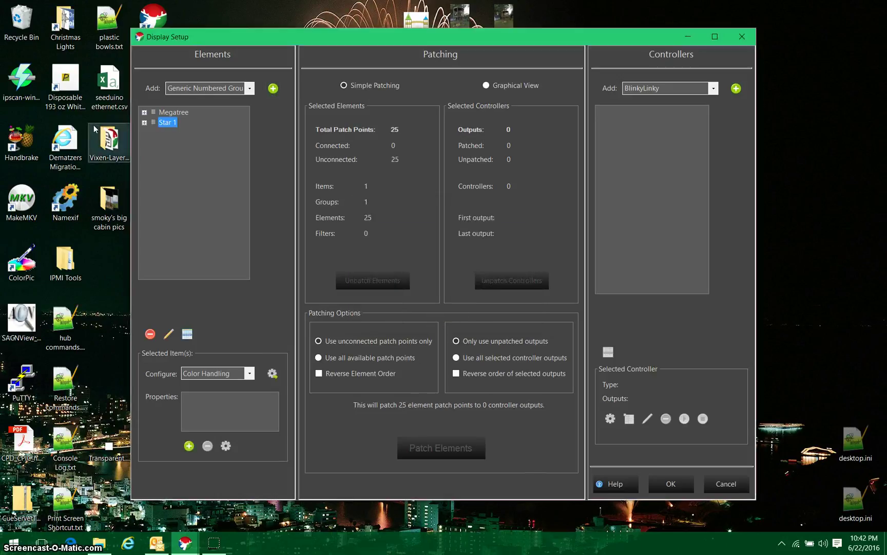
{"action": "left_click", "coordinate": [144, 122]}
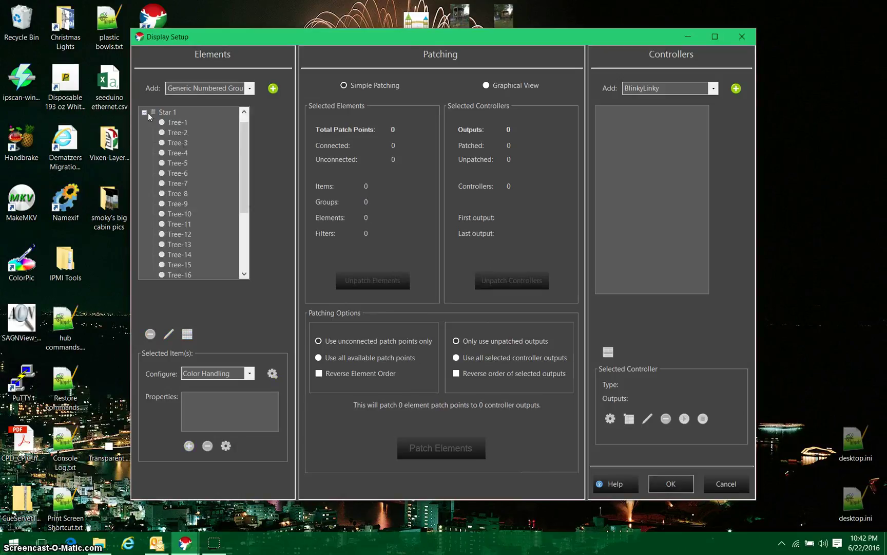
{"action": "left_click", "coordinate": [147, 112]}
- Add a second numbered group named 'Star 2' with 50 items
{"action": "left_click", "coordinate": [272, 89]}
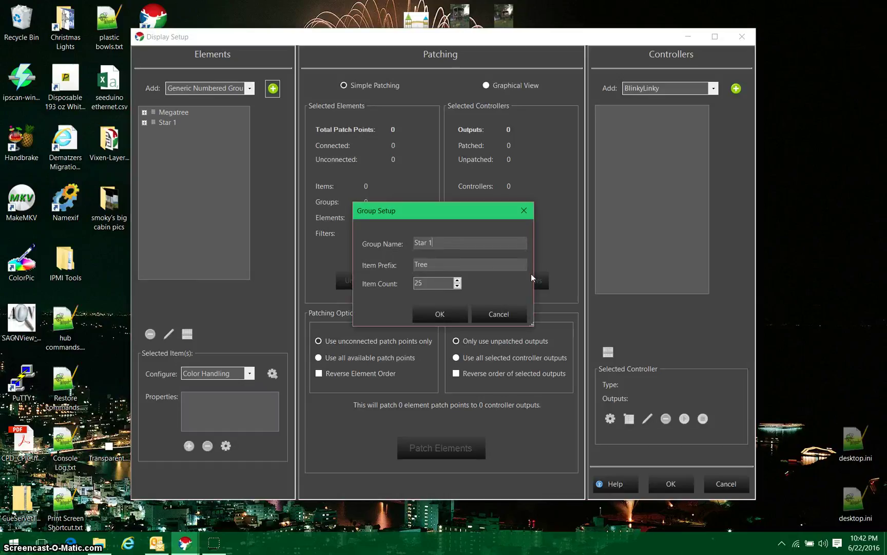
{"action": "key", "text": "BackSpace"}
{"action": "type", "text": "2"}
{"action": "left_click", "coordinate": [439, 284]}
{"action": "left_click_drag", "start_coordinate": [438, 284], "coordinate": [401, 285]}
{"action": "type", "text": "50"}
{"action": "left_click", "coordinate": [439, 315]}
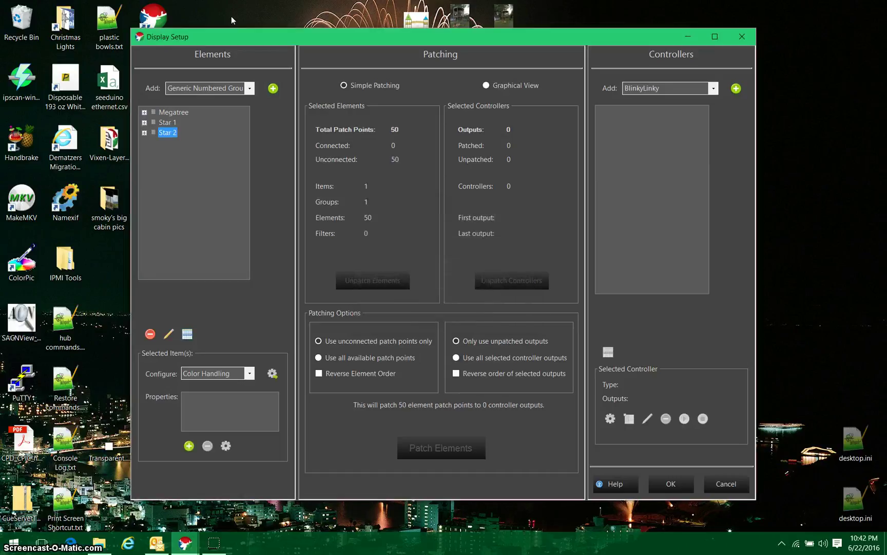
- Add a third numbered group, 'Star 3', with 75 items
{"action": "left_click", "coordinate": [273, 88]}
{"action": "left_click_drag", "start_coordinate": [439, 284], "coordinate": [374, 285]}
{"action": "type", "text": "7"}
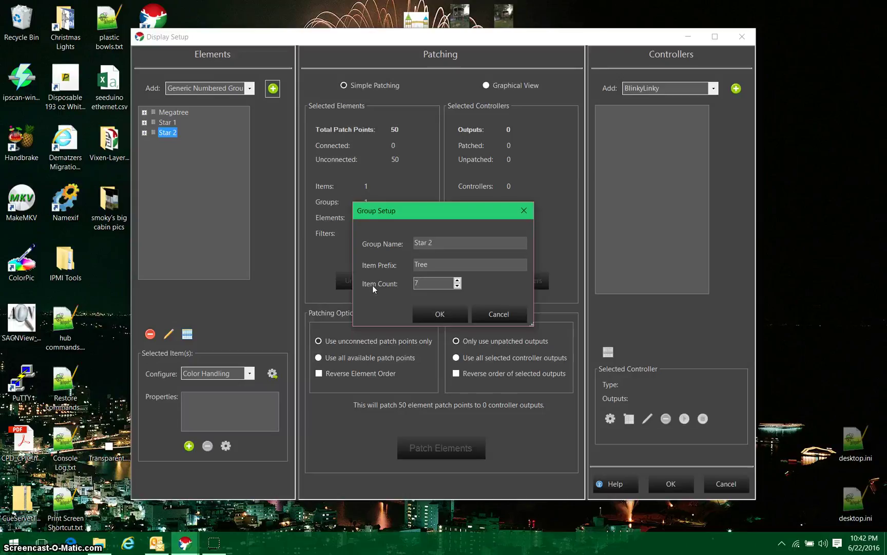
{"action": "type", "text": "5"}
{"action": "left_click", "coordinate": [447, 315]}
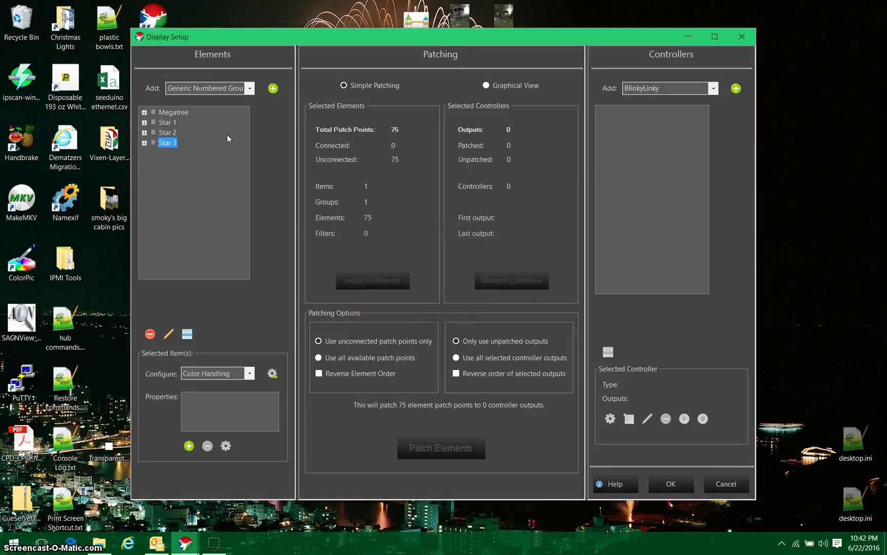
{"action": "left_click", "coordinate": [182, 201]}
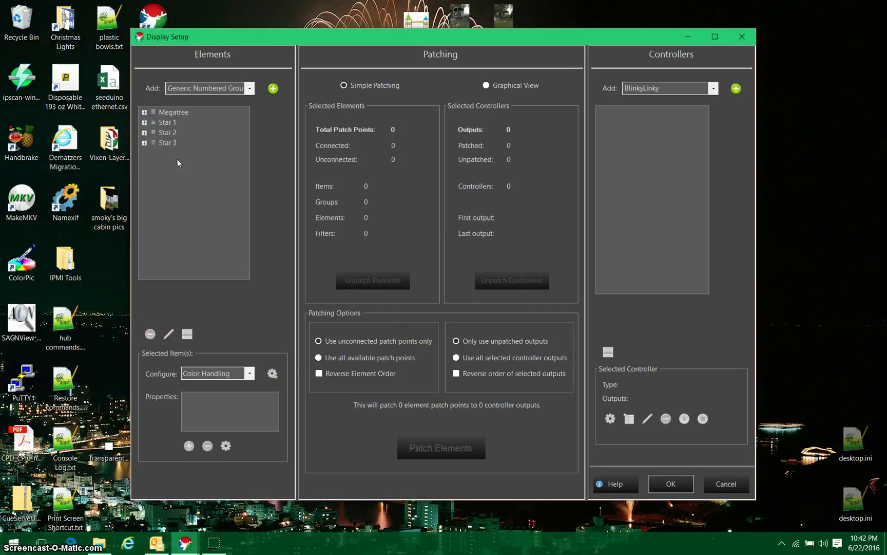
- Give the Megatree and Star 1–3 elements full RGB colour-mixing colour handling
{"action": "left_click", "coordinate": [176, 113]}
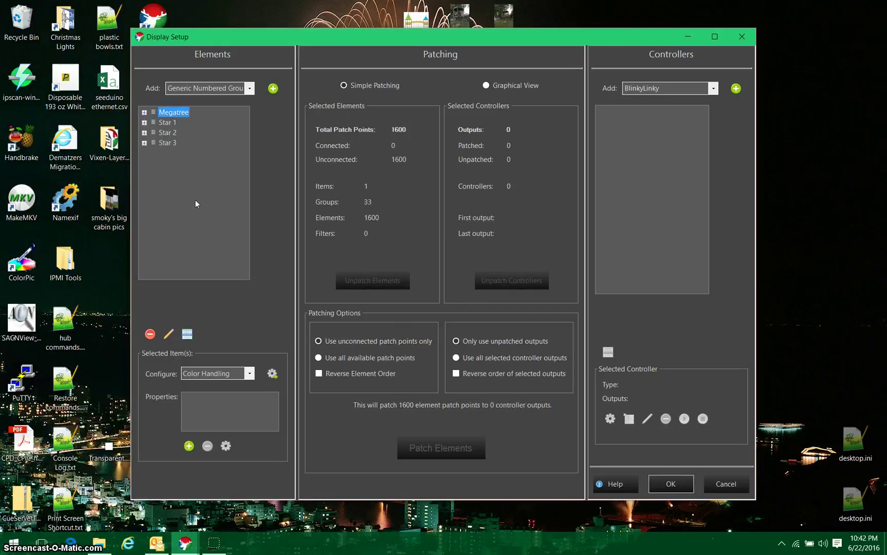
{"action": "left_click", "coordinate": [165, 144], "text": "shift"}
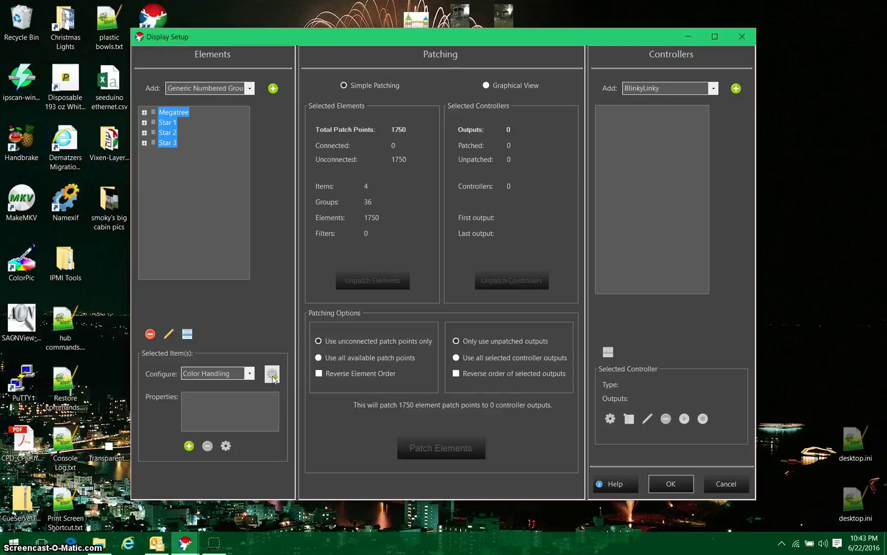
{"action": "left_click", "coordinate": [272, 374]}
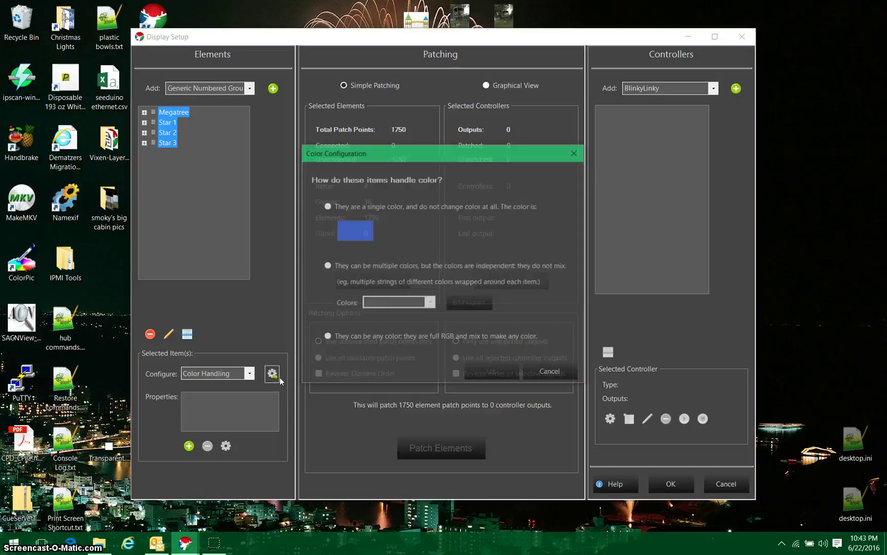
{"action": "left_click", "coordinate": [331, 340]}
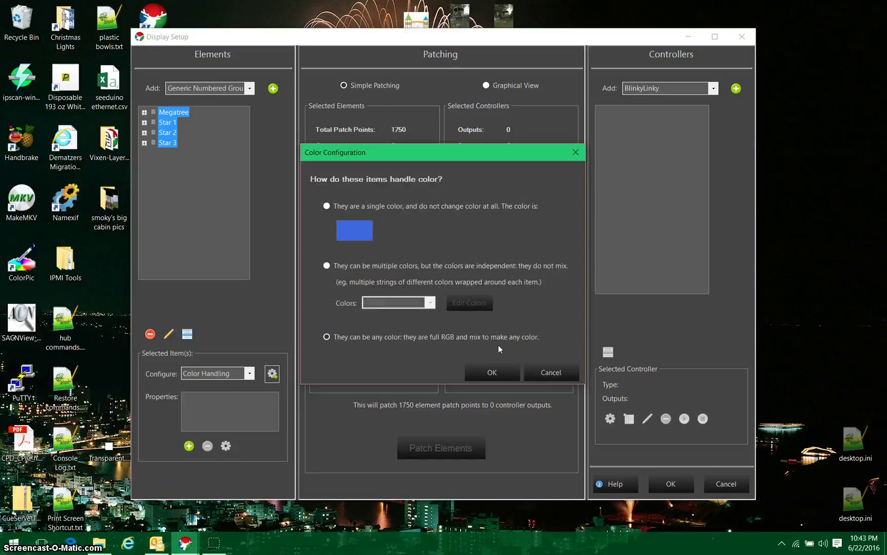
{"action": "left_click", "coordinate": [501, 371]}
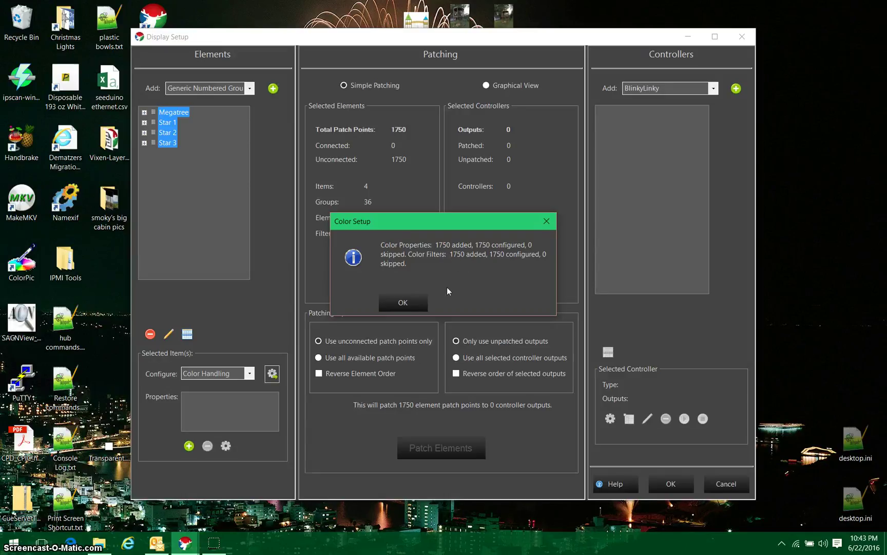
{"action": "left_click", "coordinate": [403, 302]}
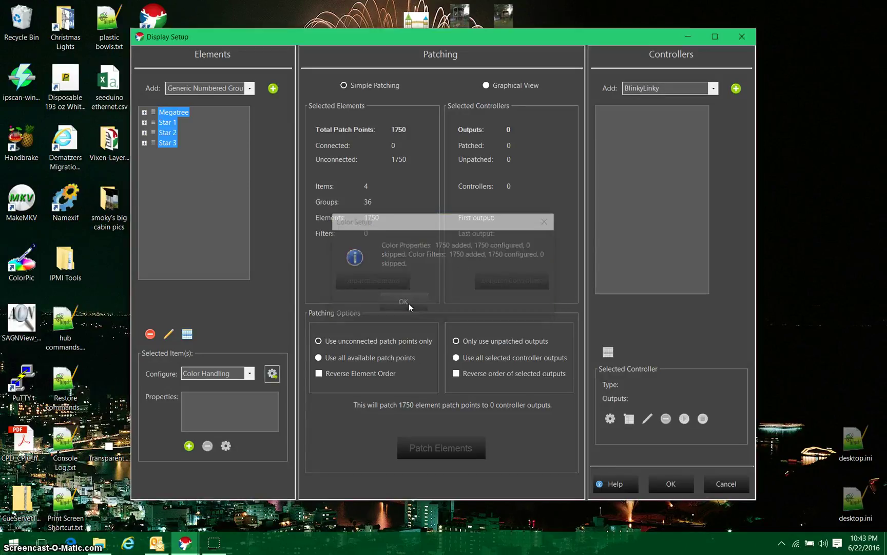
- Save the display setup and bring up the preview-type picker in Previews Configuration
{"action": "left_click", "coordinate": [665, 491]}
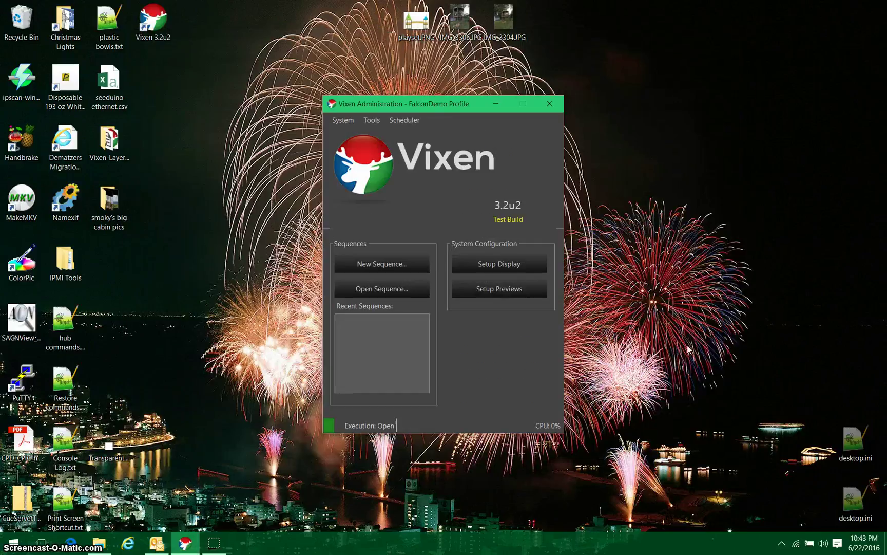
{"action": "left_click", "coordinate": [503, 289]}
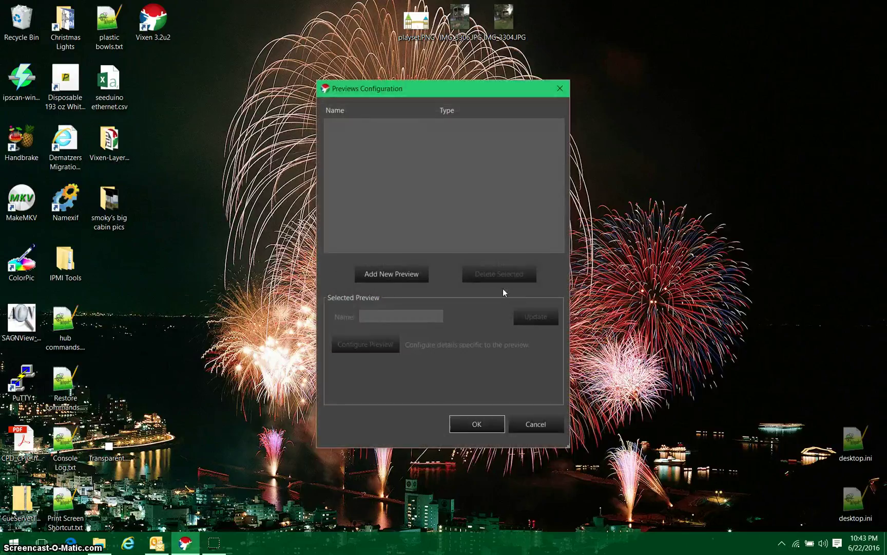
{"action": "left_click", "coordinate": [400, 276]}
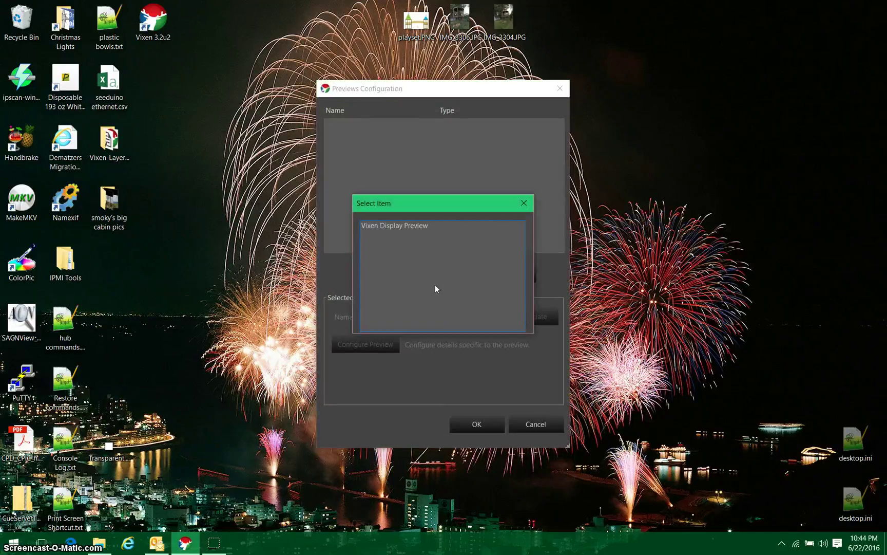
{"action": "left_click", "coordinate": [420, 226]}
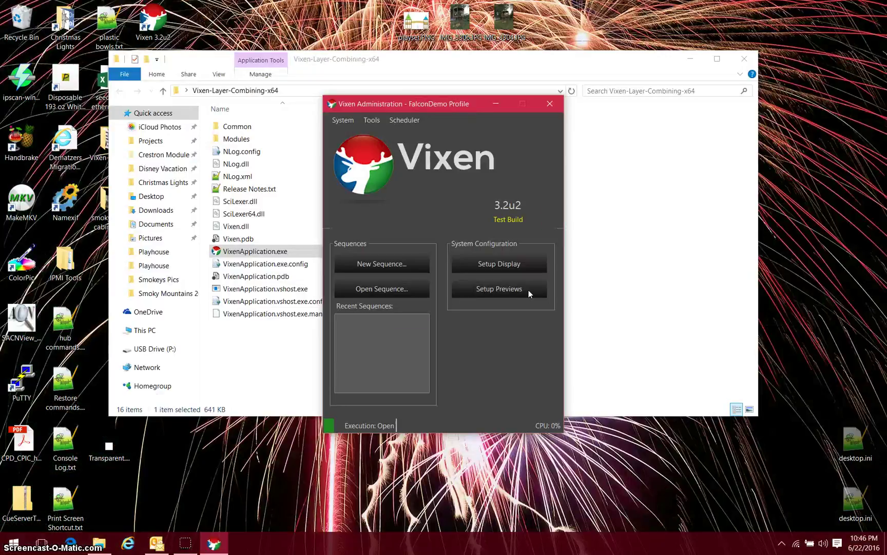
{"action": "left_click", "coordinate": [529, 290]}
{"action": "left_click", "coordinate": [402, 278]}
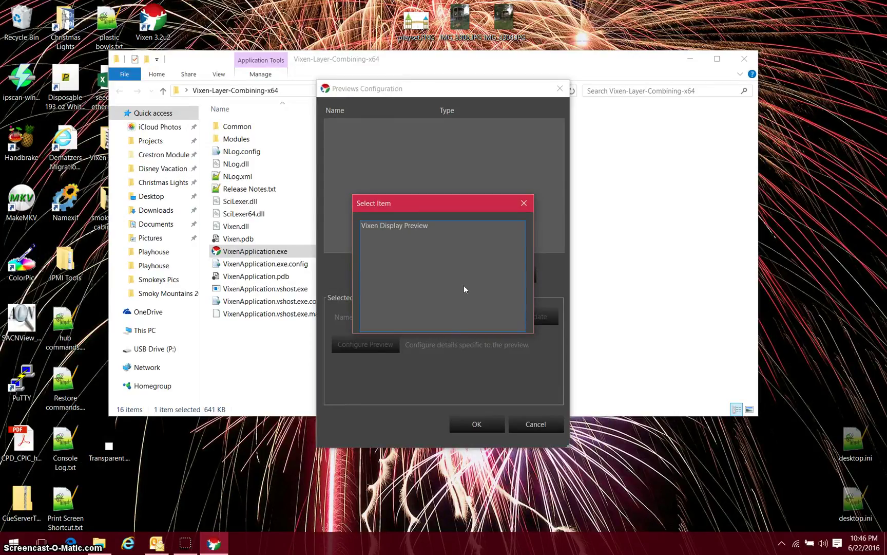
- Add a Vixen Display Preview and move its window fully onto the screen
{"action": "double_click", "coordinate": [412, 226]}
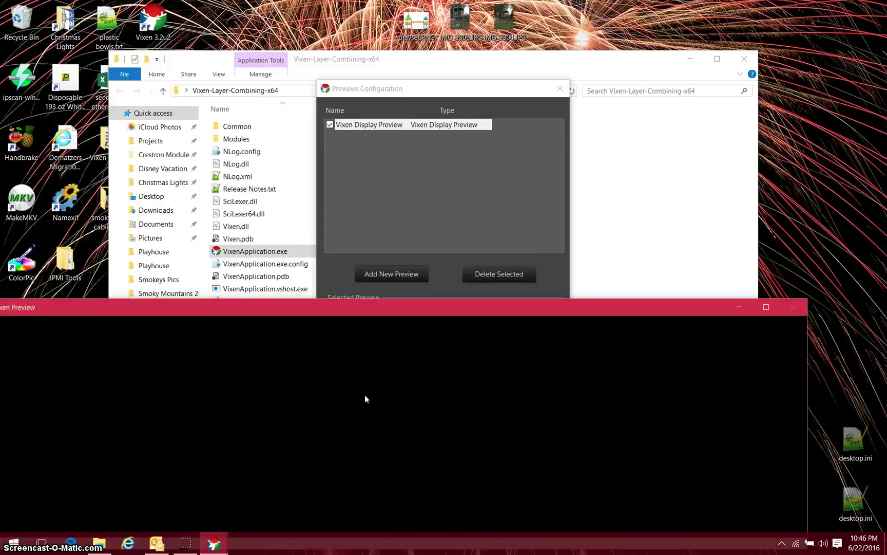
{"action": "left_click_drag", "start_coordinate": [347, 315], "coordinate": [370, 296]}
{"action": "left_click", "coordinate": [492, 93]}
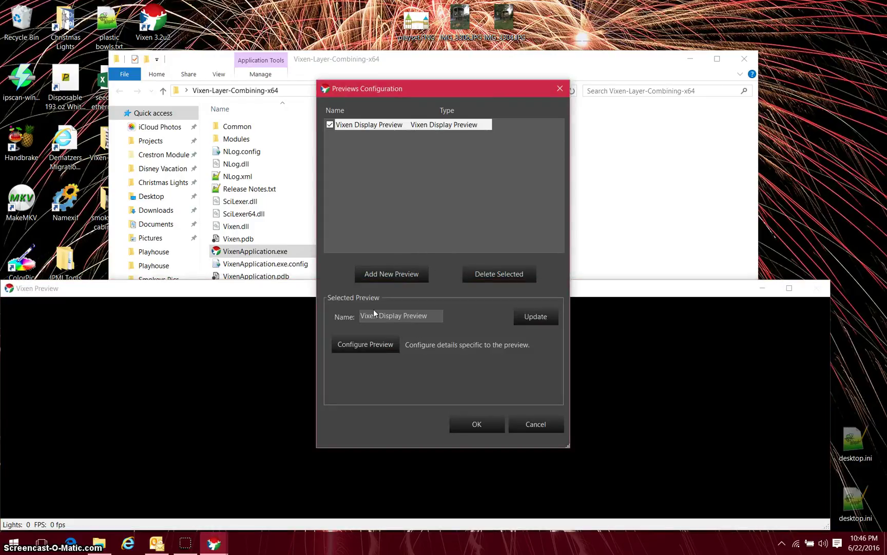
- Draw a Mega Tree for the Megatree element in the preview canvas's left half
{"action": "left_click", "coordinate": [377, 348]}
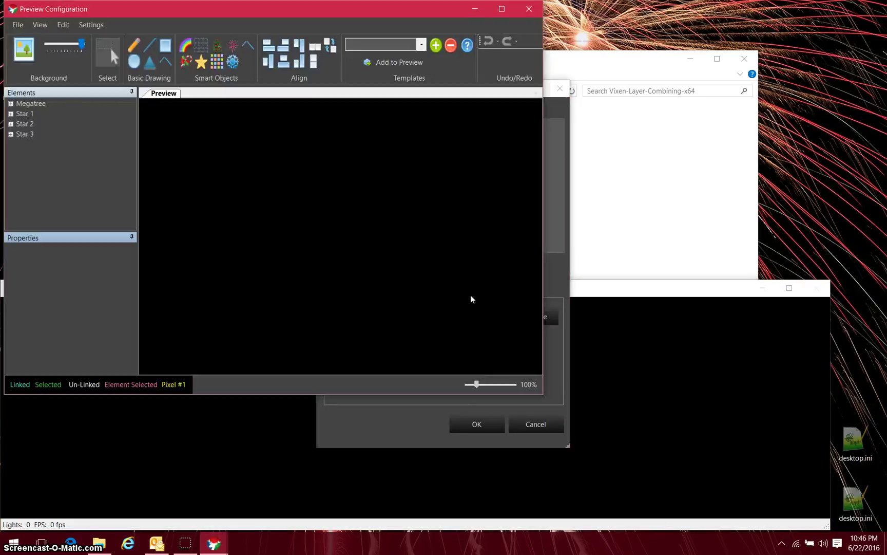
{"action": "left_click", "coordinate": [28, 104]}
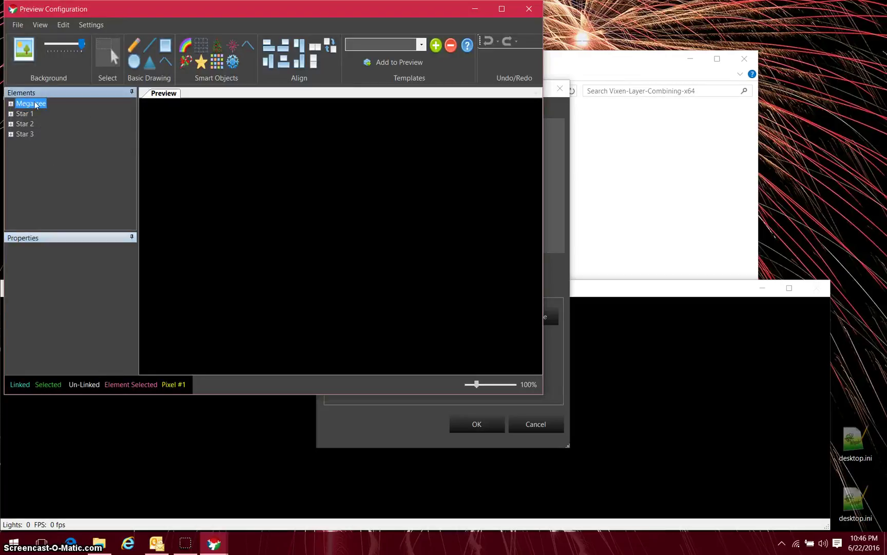
{"action": "left_click", "coordinate": [218, 48]}
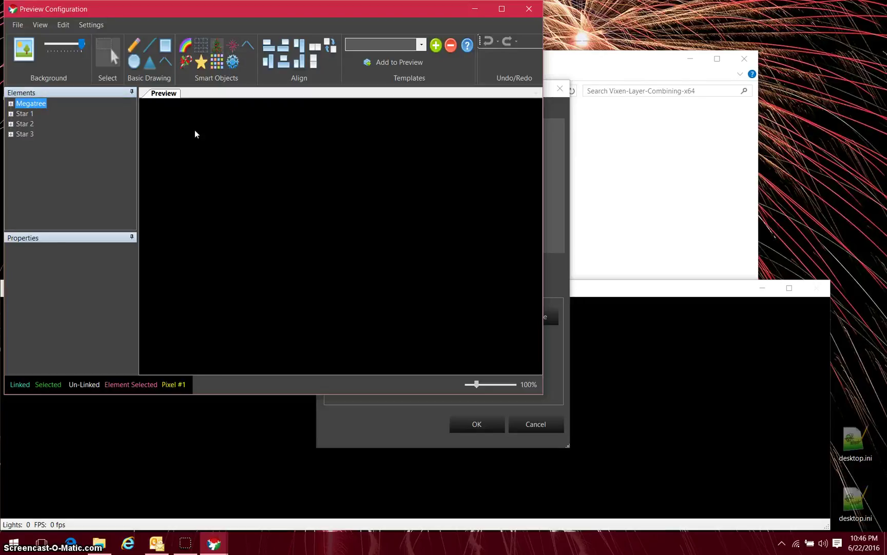
{"action": "left_click_drag", "start_coordinate": [192, 126], "coordinate": [331, 331]}
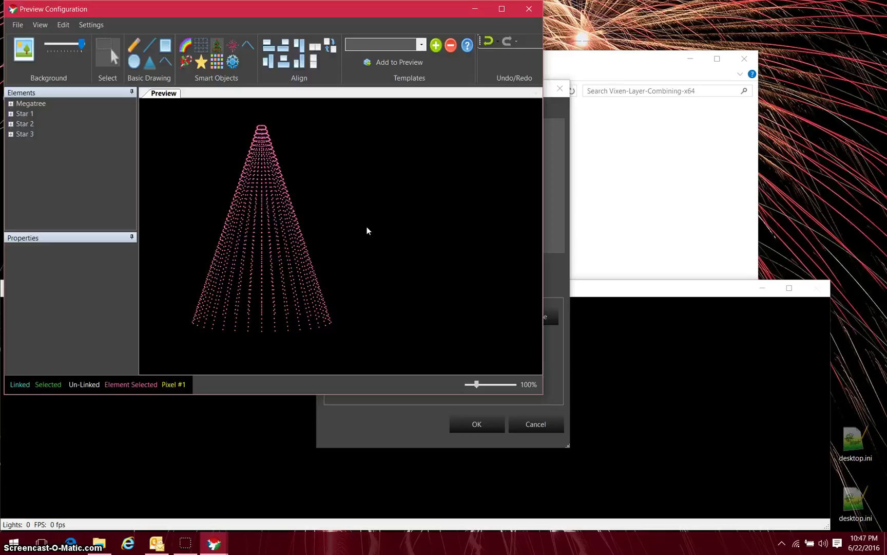
- Select the drawn mega tree to show its properties and enlarge the layout editor
{"action": "left_click", "coordinate": [115, 72]}
{"action": "left_click", "coordinate": [29, 114]}
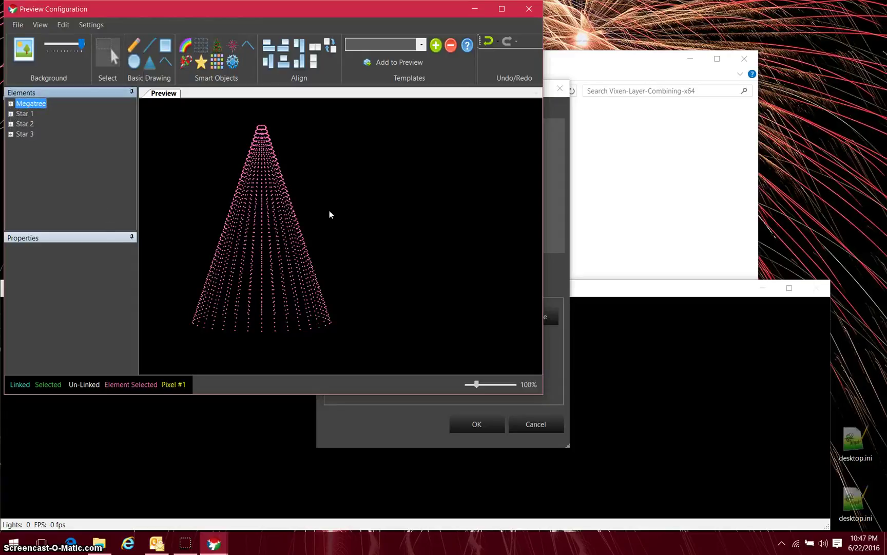
{"action": "left_click", "coordinate": [21, 114]}
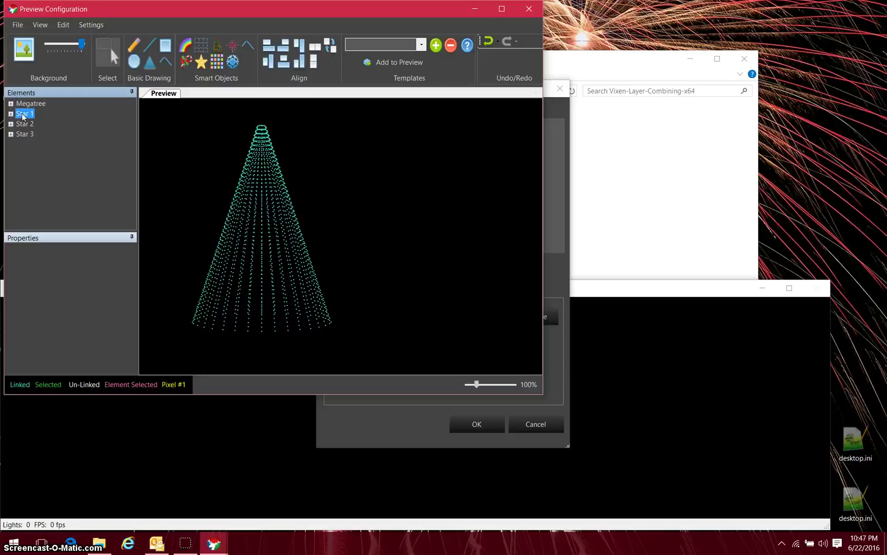
{"action": "left_click", "coordinate": [25, 124]}
{"action": "left_click", "coordinate": [26, 135]}
{"action": "left_click", "coordinate": [279, 228]}
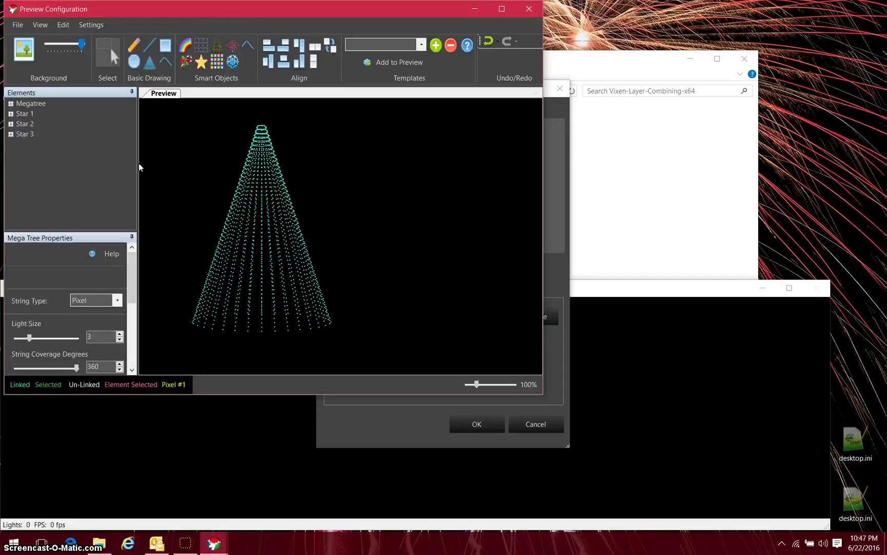
{"action": "left_click_drag", "start_coordinate": [543, 393], "coordinate": [744, 497]}
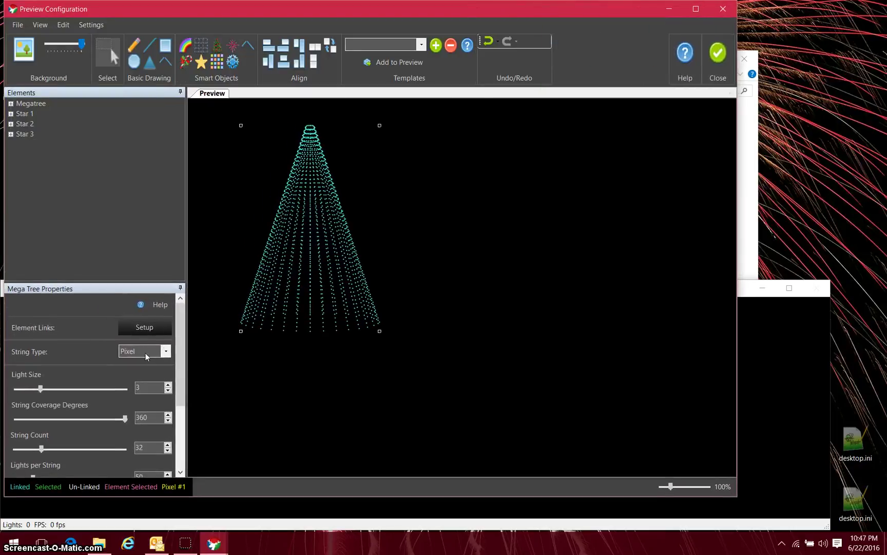
{"action": "left_click", "coordinate": [161, 328]}
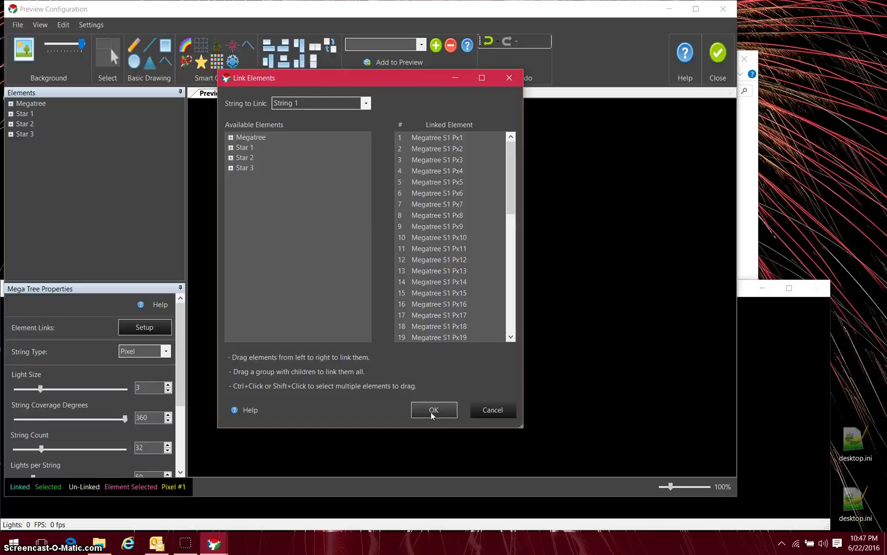
- Accept the mega tree's element links and try out light size and string coverage
{"action": "left_click", "coordinate": [434, 409]}
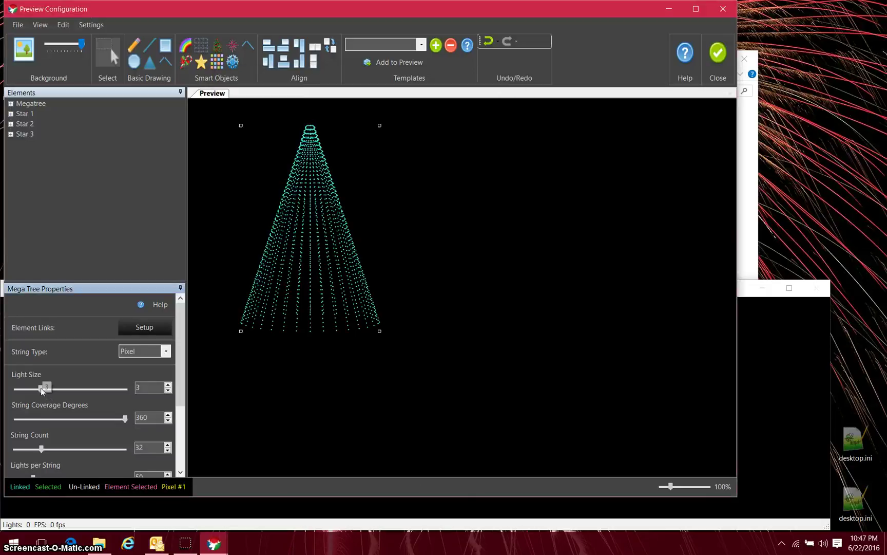
{"action": "mouse_move", "coordinate": [42, 391]}
{"action": "left_mouse_down"}
{"action": "mouse_move", "coordinate": [59, 389]}
{"action": "mouse_move", "coordinate": [50, 389]}
{"action": "left_mouse_up"}
{"action": "scroll", "coordinate": [124, 417], "scroll_direction": "down", "scroll_amount": 1}
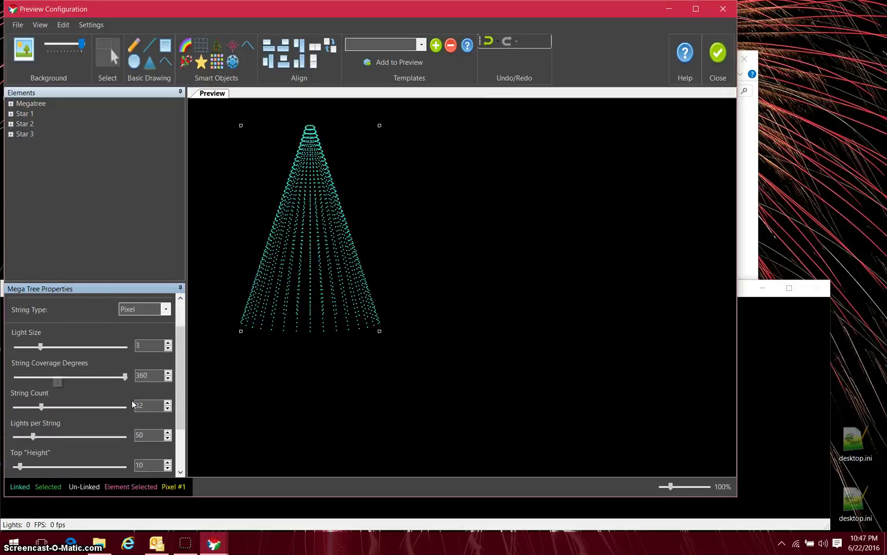
{"action": "mouse_move", "coordinate": [124, 375]}
{"action": "left_mouse_down"}
{"action": "mouse_move", "coordinate": [14, 378]}
{"action": "mouse_move", "coordinate": [133, 378]}
{"action": "mouse_move", "coordinate": [132, 388]}
{"action": "left_mouse_up"}
{"action": "scroll", "coordinate": [87, 420], "scroll_direction": "down", "scroll_amount": 2}
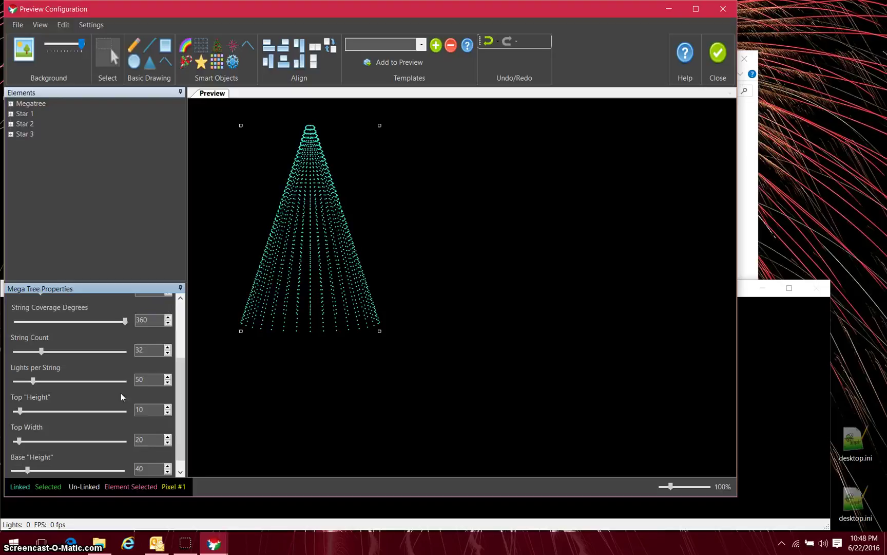
- Set tree top height 1, top width 1, base height 83, and move it lower
{"action": "mouse_move", "coordinate": [20, 411]}
{"action": "left_mouse_down"}
{"action": "mouse_move", "coordinate": [48, 411]}
{"action": "mouse_move", "coordinate": [18, 410]}
{"action": "left_mouse_up"}
{"action": "scroll", "coordinate": [51, 445], "scroll_direction": "up", "scroll_amount": 3}
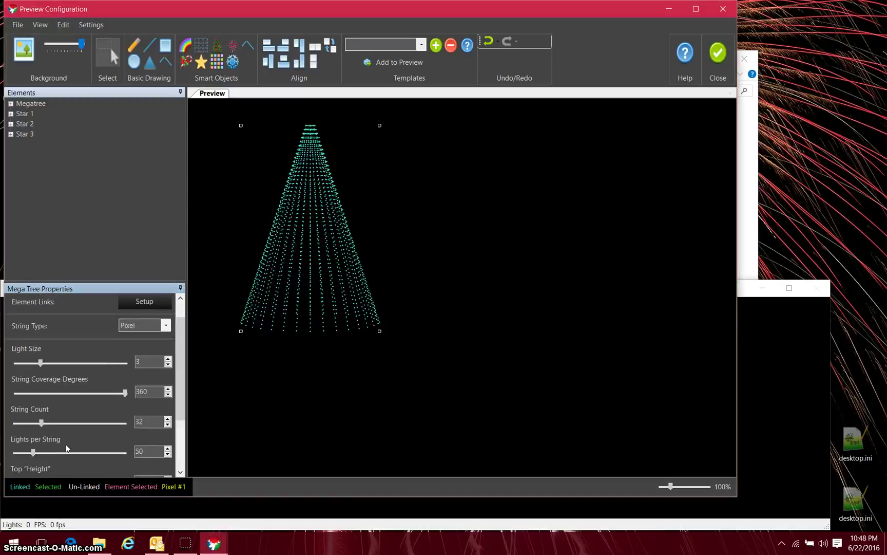
{"action": "scroll", "coordinate": [75, 435], "scroll_direction": "down", "scroll_amount": 3}
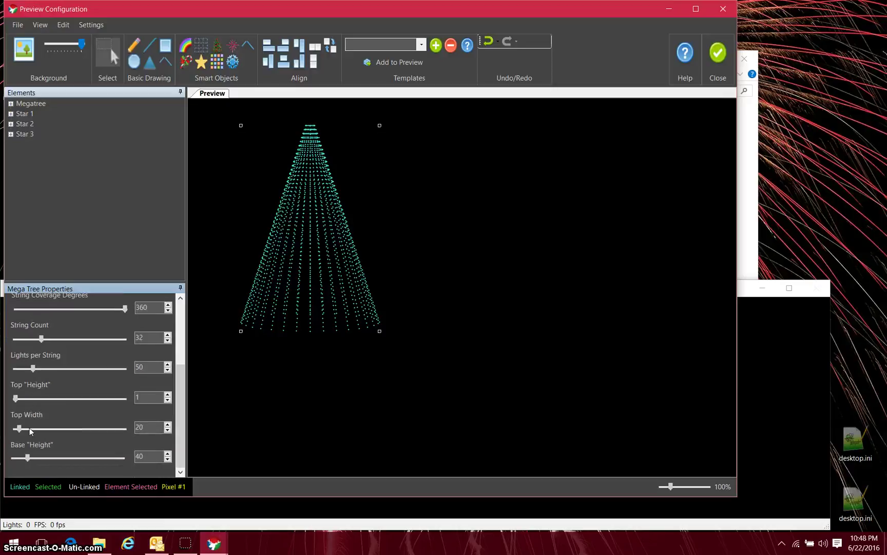
{"action": "mouse_move", "coordinate": [19, 429]}
{"action": "left_mouse_down"}
{"action": "mouse_move", "coordinate": [79, 431]}
{"action": "mouse_move", "coordinate": [8, 429]}
{"action": "left_mouse_up"}
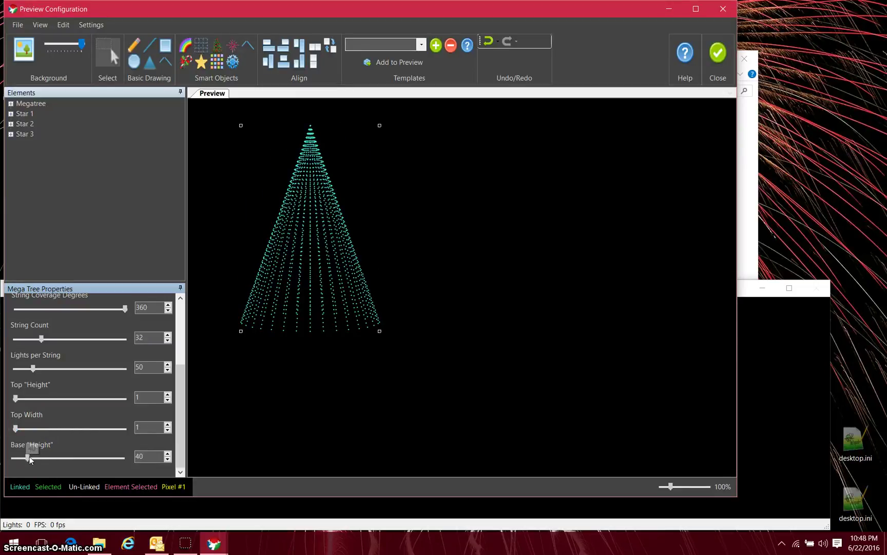
{"action": "mouse_move", "coordinate": [30, 458]}
{"action": "left_mouse_down"}
{"action": "mouse_move", "coordinate": [63, 454]}
{"action": "mouse_move", "coordinate": [30, 459]}
{"action": "mouse_move", "coordinate": [43, 459]}
{"action": "left_mouse_up"}
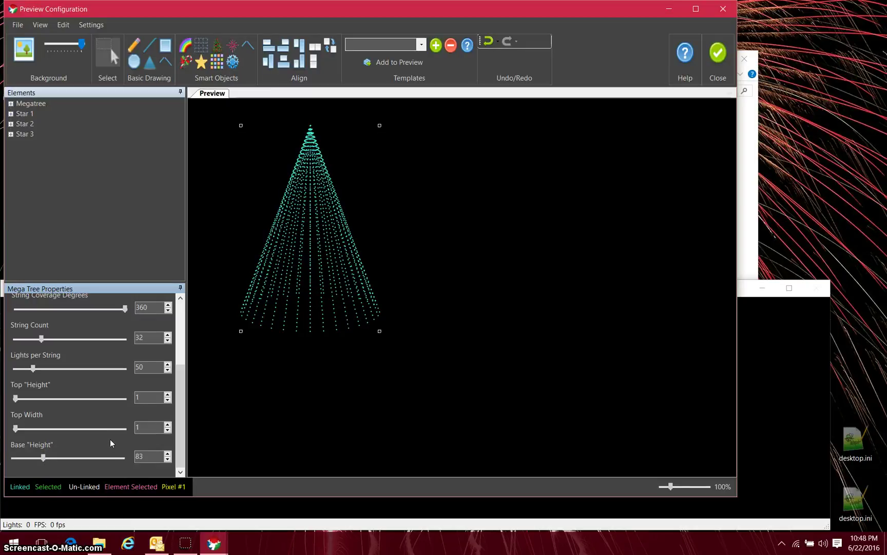
{"action": "left_click_drag", "start_coordinate": [317, 172], "coordinate": [323, 230]}
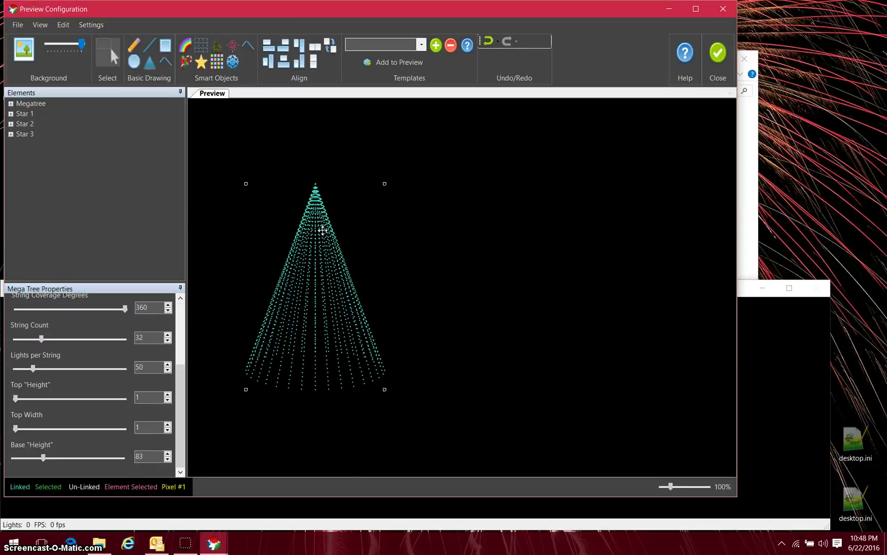
- Draw Star 1, Star 2 and Star 3 as star shapes above the megatree
{"action": "left_click", "coordinate": [25, 115]}
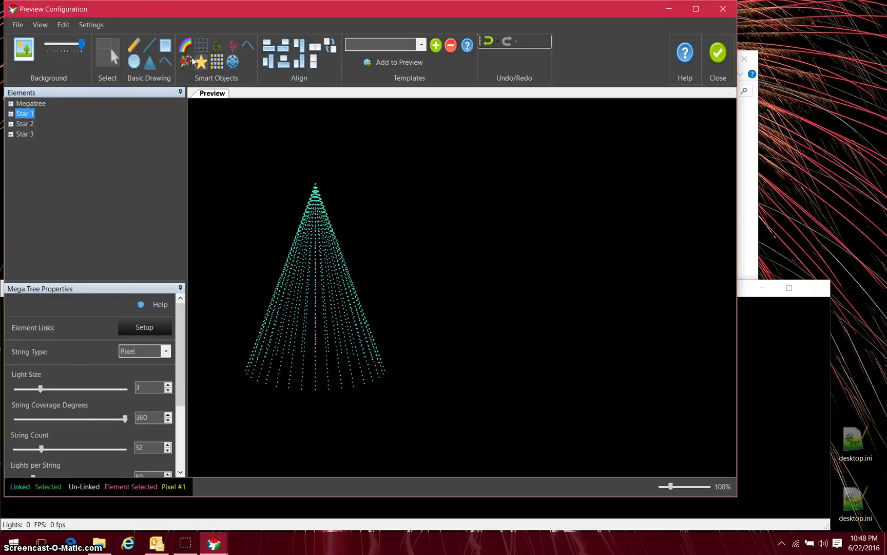
{"action": "left_click_drag", "start_coordinate": [283, 117], "coordinate": [343, 178]}
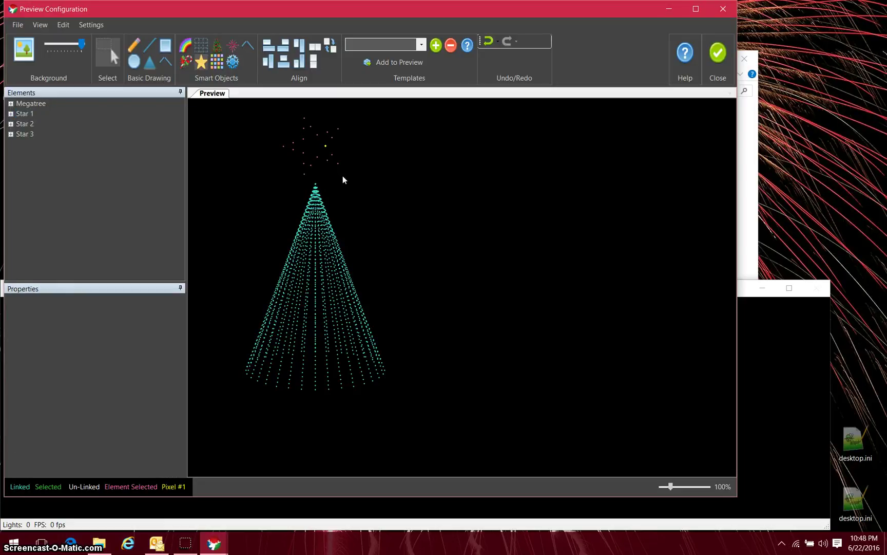
{"action": "left_click", "coordinate": [21, 126]}
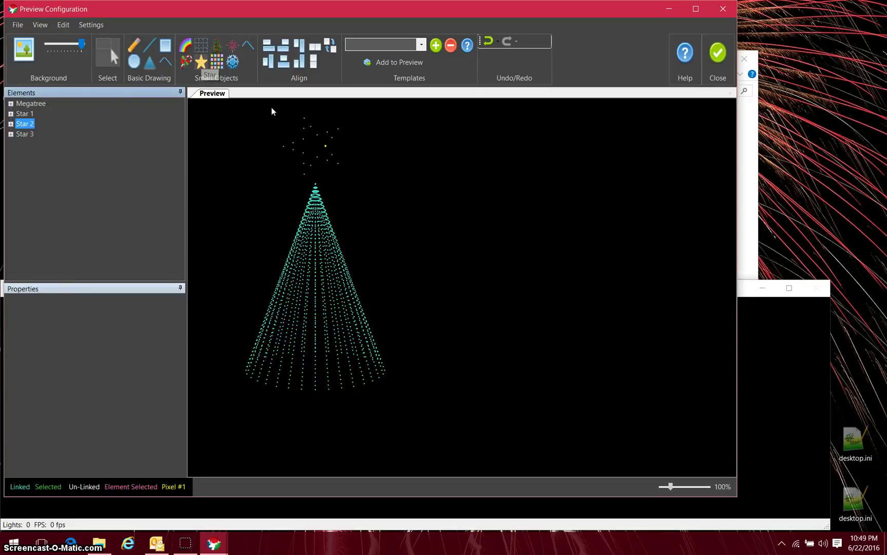
{"action": "left_click_drag", "start_coordinate": [269, 110], "coordinate": [362, 192]}
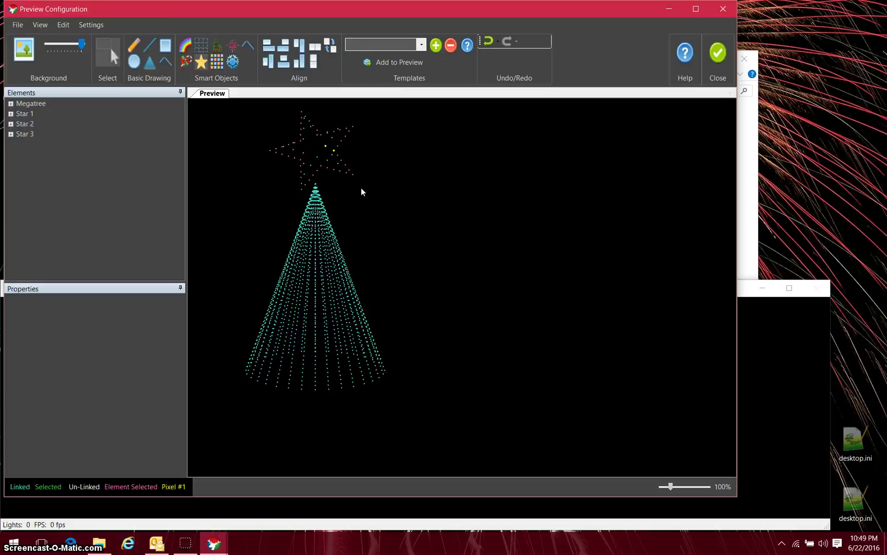
{"action": "left_click", "coordinate": [26, 134]}
{"action": "left_click", "coordinate": [207, 66]}
{"action": "left_click_drag", "start_coordinate": [263, 110], "coordinate": [385, 220]}
{"action": "left_click", "coordinate": [379, 229]}
- Move the megatree lower and set one star's XY Rotation to 15
{"action": "left_click", "coordinate": [318, 236]}
{"action": "left_click_drag", "start_coordinate": [330, 232], "coordinate": [339, 264]}
{"action": "left_click", "coordinate": [367, 202]}
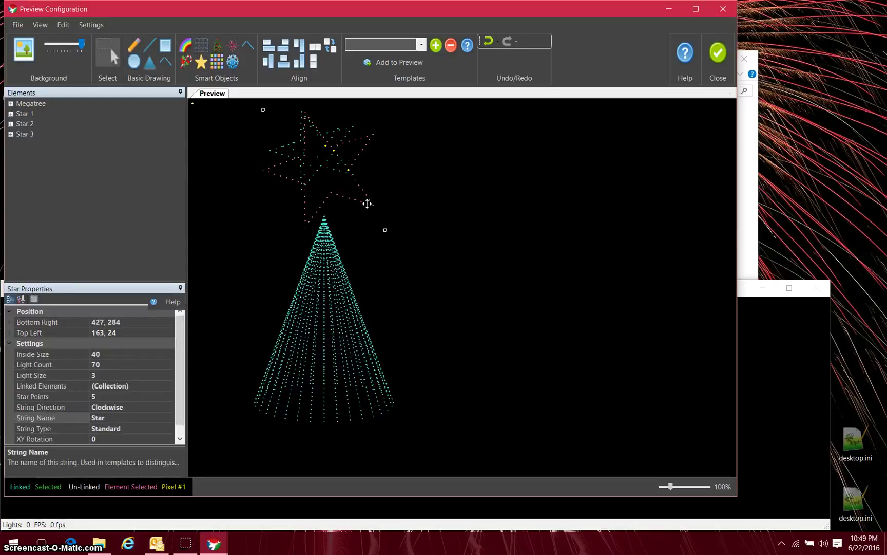
{"action": "left_click", "coordinate": [96, 441]}
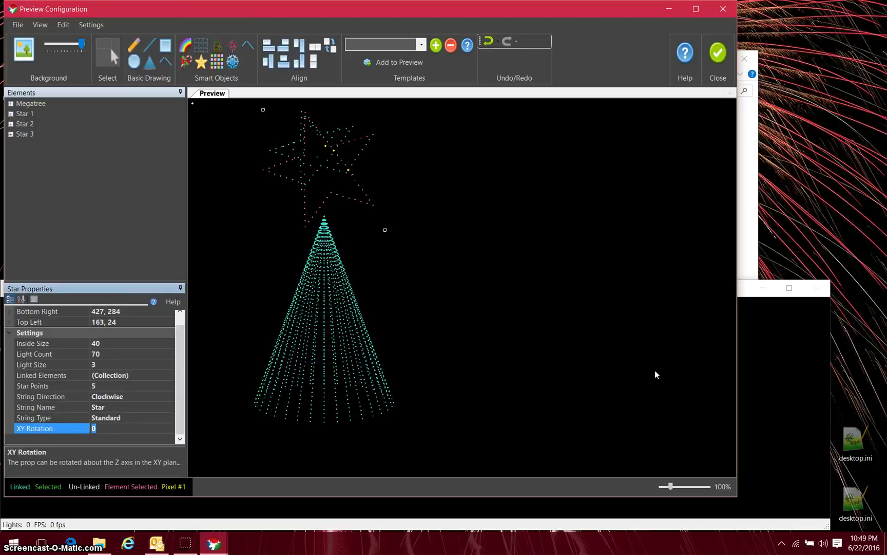
{"action": "type", "text": "30"}
{"action": "key", "text": "Return"}
{"action": "type", "text": "20"}
- Lower the rotated star, then set the 50-light star's XY rotation to 15 and move it over the tree top
{"action": "left_click_drag", "start_coordinate": [361, 212], "coordinate": [360, 224]}
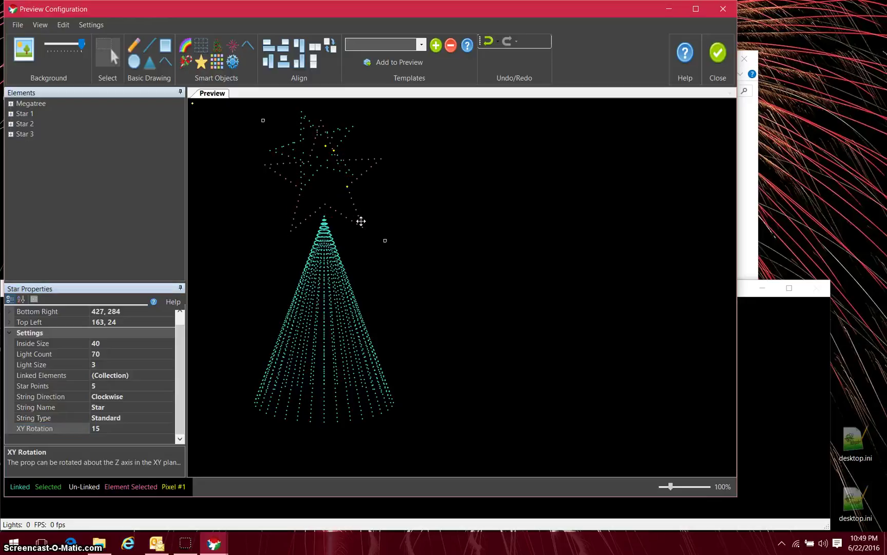
{"action": "left_click", "coordinate": [353, 129]}
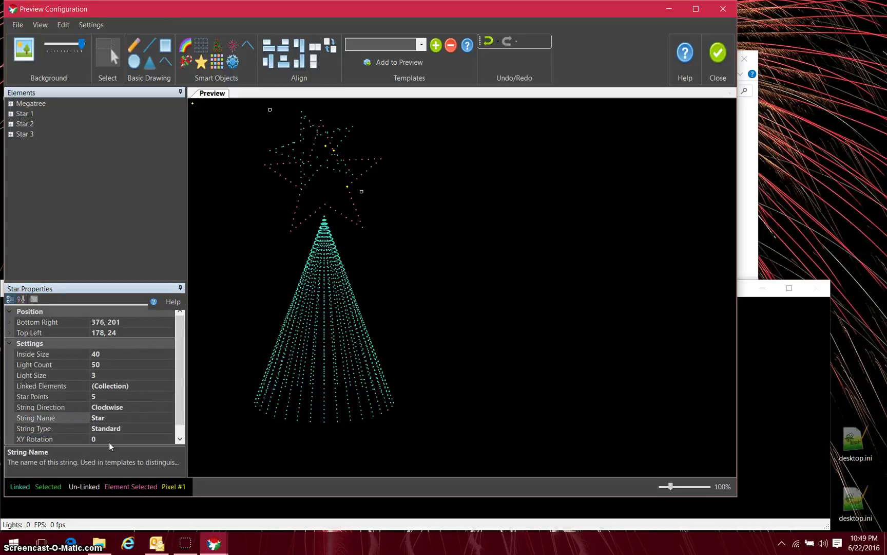
{"action": "left_click", "coordinate": [109, 442]}
{"action": "left_click", "coordinate": [81, 430]}
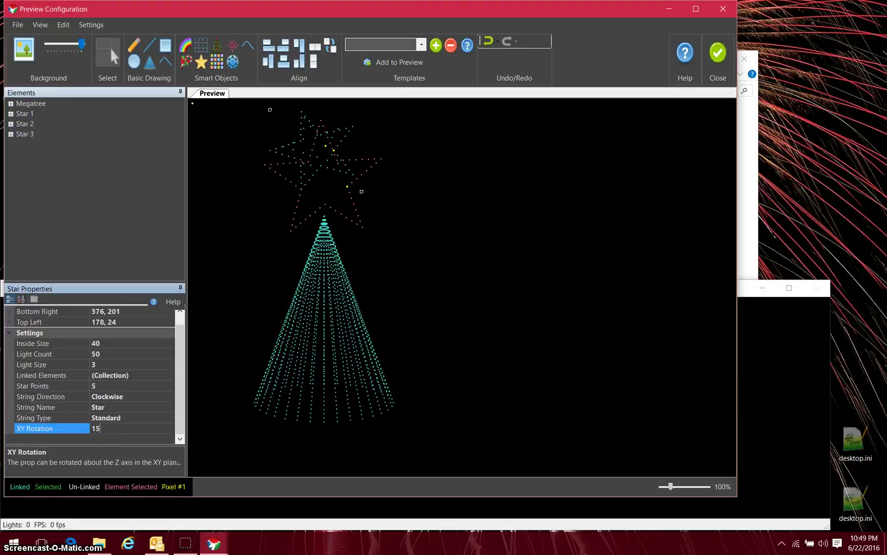
{"action": "key", "text": "Return"}
{"action": "left_click_drag", "start_coordinate": [351, 137], "coordinate": [358, 168]}
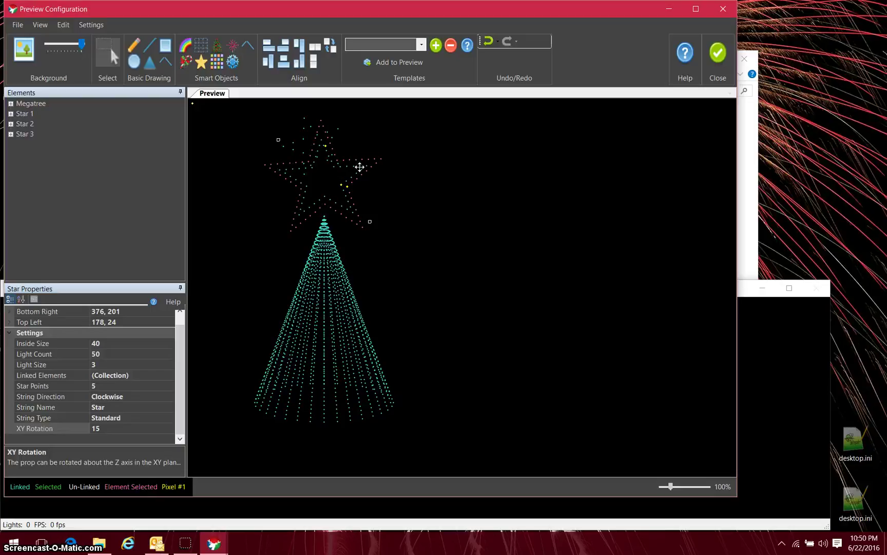
- Rotate the small 20-light star to 15, move it onto the others and shrink it to 236,116–356,230
{"action": "left_click", "coordinate": [322, 108]}
{"action": "left_click", "coordinate": [306, 122]}
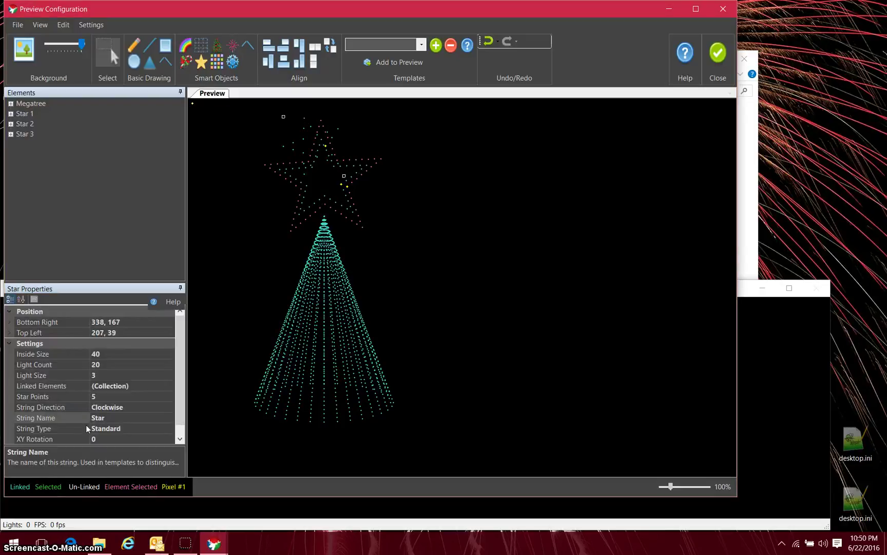
{"action": "left_click", "coordinate": [105, 440]}
{"action": "left_click", "coordinate": [67, 428]}
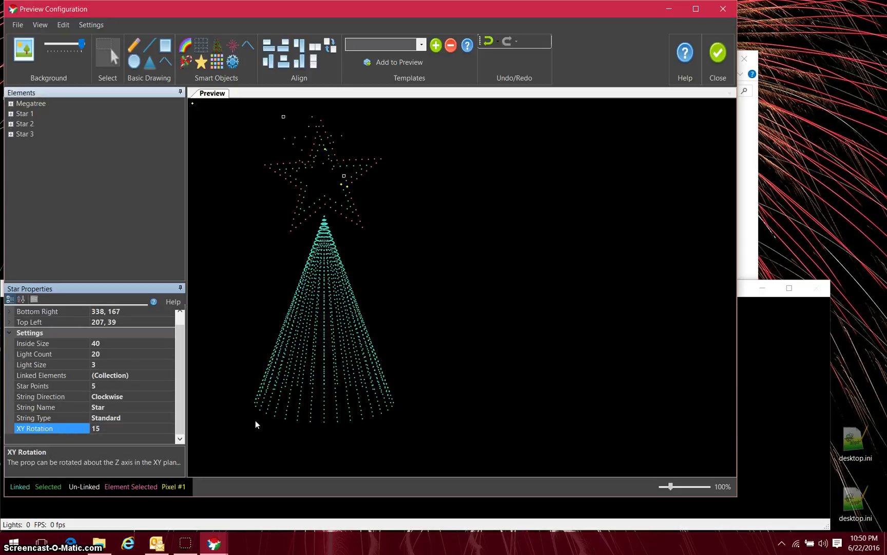
{"action": "left_click_drag", "start_coordinate": [305, 137], "coordinate": [317, 172]}
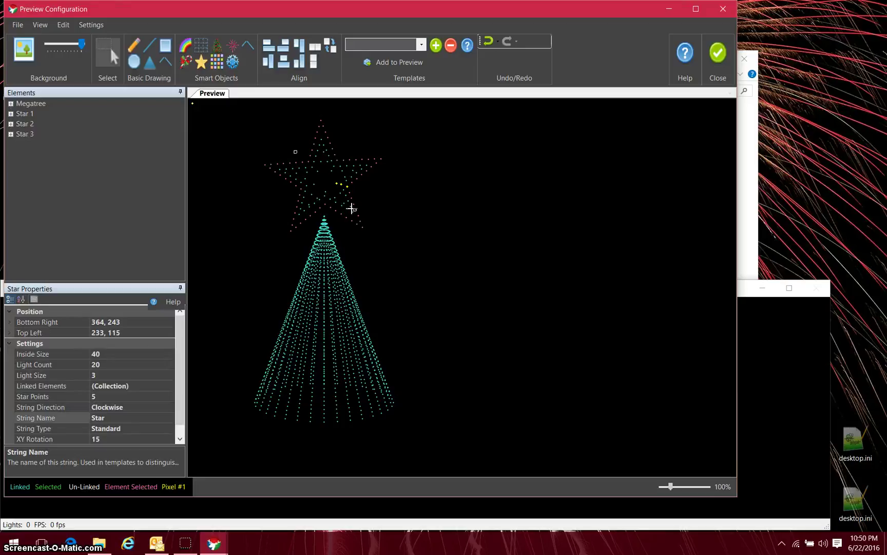
{"action": "left_click_drag", "start_coordinate": [351, 204], "coordinate": [327, 188]}
- Select each star in turn to check its settings, then deselect all stars
{"action": "left_click", "coordinate": [270, 137]}
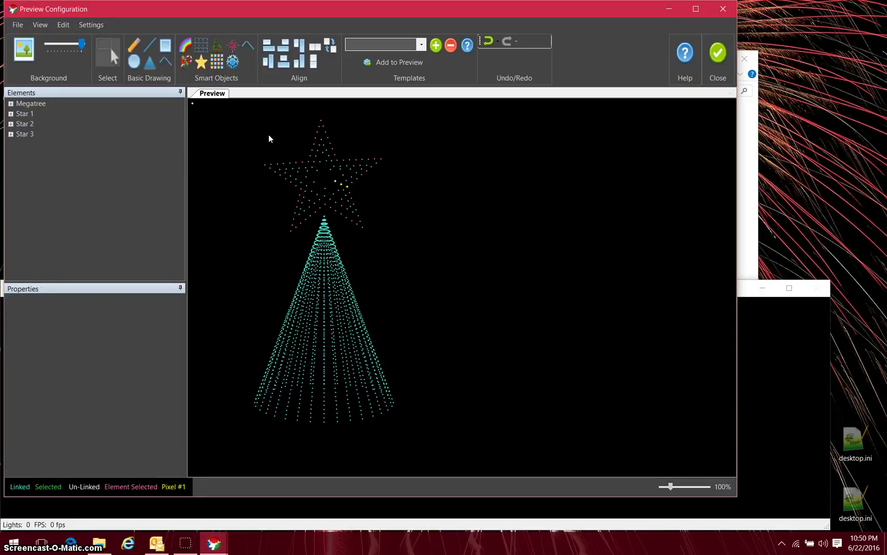
{"action": "left_click", "coordinate": [336, 184]}
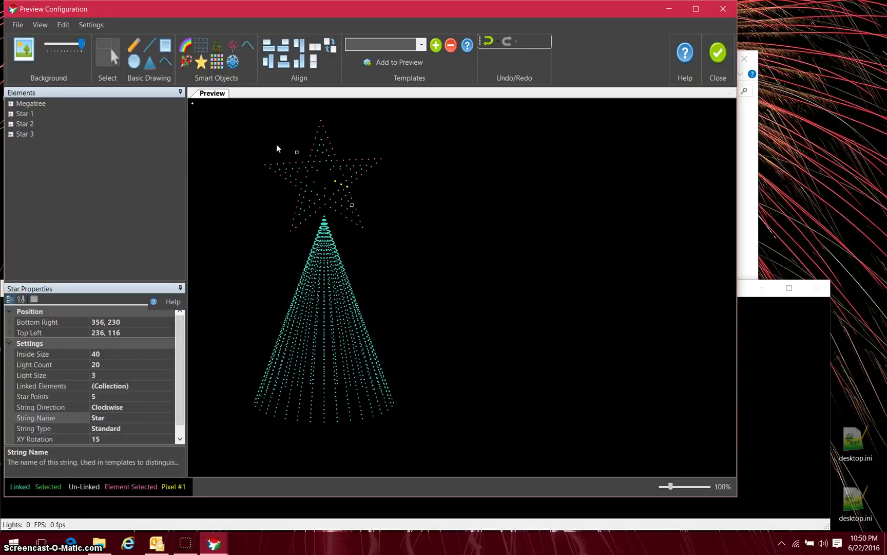
{"action": "left_click", "coordinate": [193, 106]}
{"action": "left_click", "coordinate": [375, 239]}
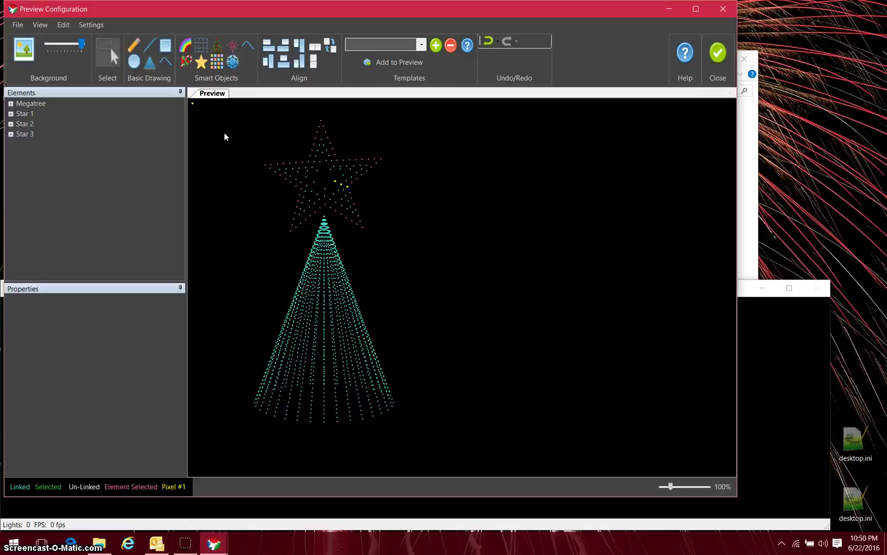
{"action": "left_click", "coordinate": [336, 184]}
{"action": "left_click", "coordinate": [342, 188]}
{"action": "left_click", "coordinate": [348, 186]}
- Close the layout editor, accept Previews Configuration with OK, and create a new untitled sequence
{"action": "left_click", "coordinate": [721, 52]}
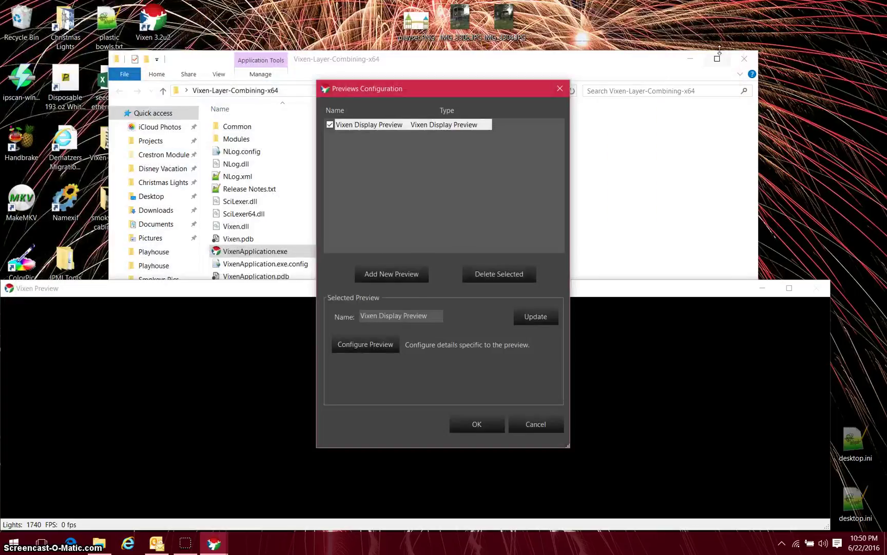
{"action": "left_click", "coordinate": [472, 426]}
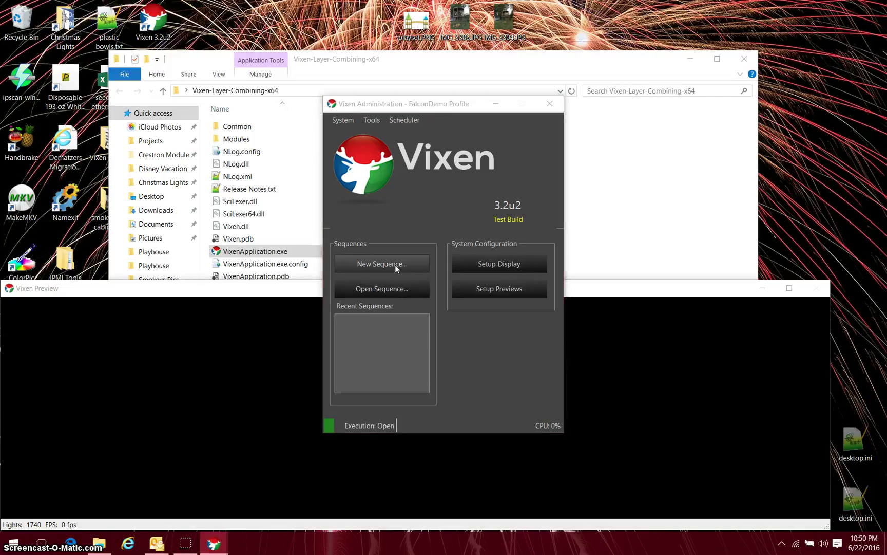
{"action": "left_click", "coordinate": [395, 264]}
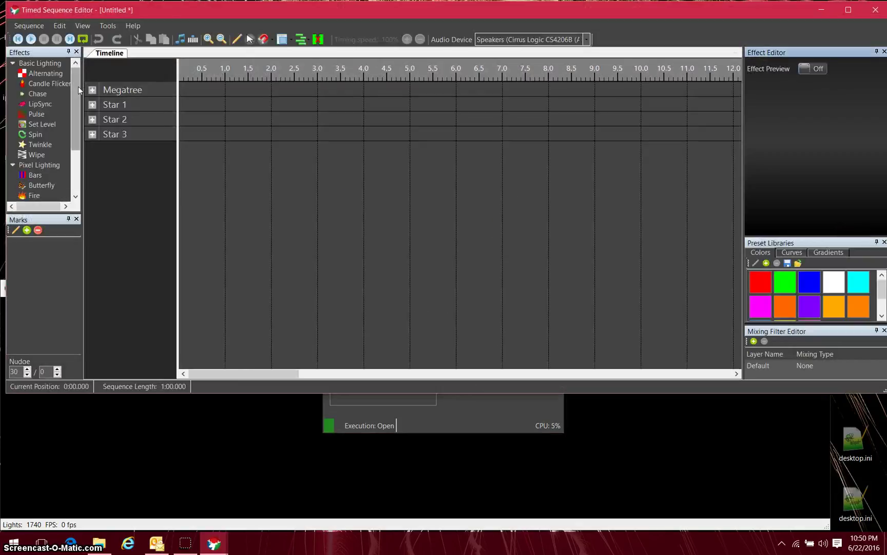
- Place a Snowflakes effect on the Megatree row at about 0.3–2.2 s and play it
{"action": "left_click_drag", "start_coordinate": [79, 86], "coordinate": [75, 120]}
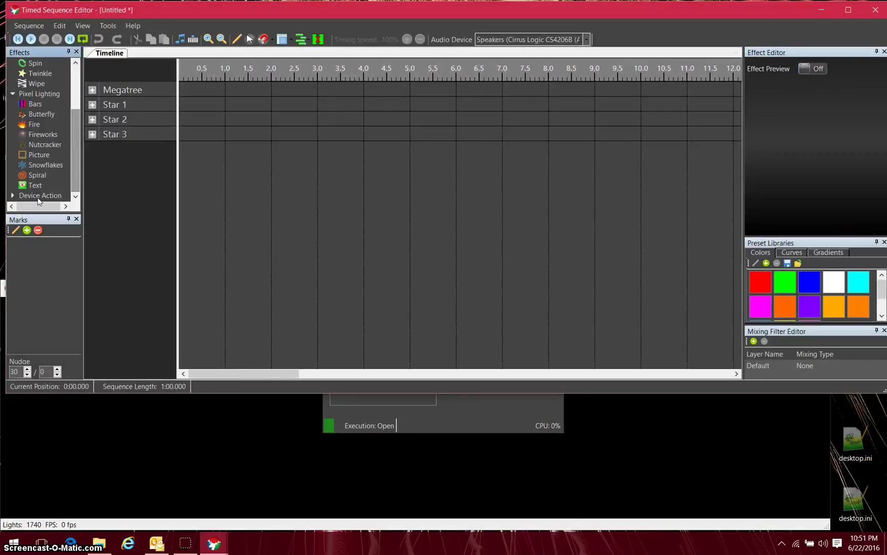
{"action": "mouse_move", "coordinate": [48, 164]}
{"action": "left_mouse_down"}
{"action": "mouse_move", "coordinate": [234, 61]}
{"action": "mouse_move", "coordinate": [221, 92]}
{"action": "mouse_move", "coordinate": [233, 93]}
{"action": "mouse_move", "coordinate": [205, 77]}
{"action": "mouse_move", "coordinate": [284, 78]}
{"action": "left_mouse_up"}
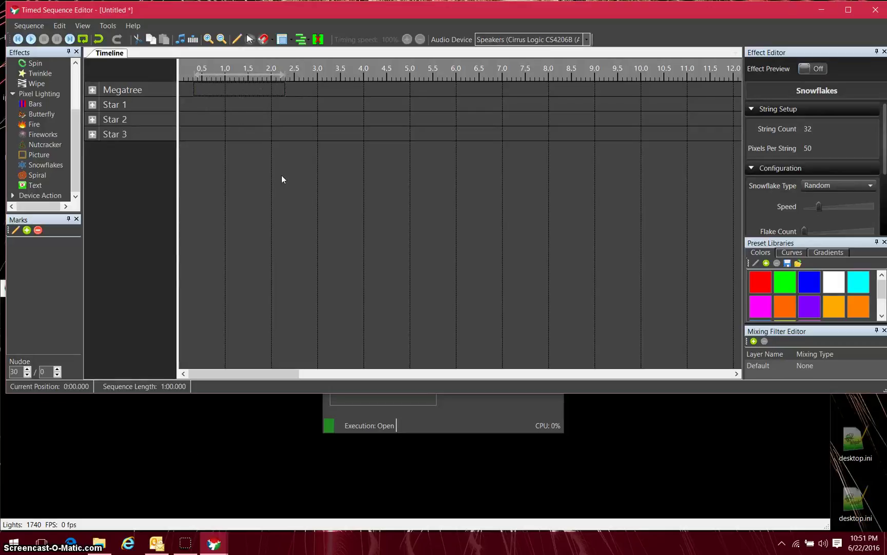
{"action": "key", "text": "space"}
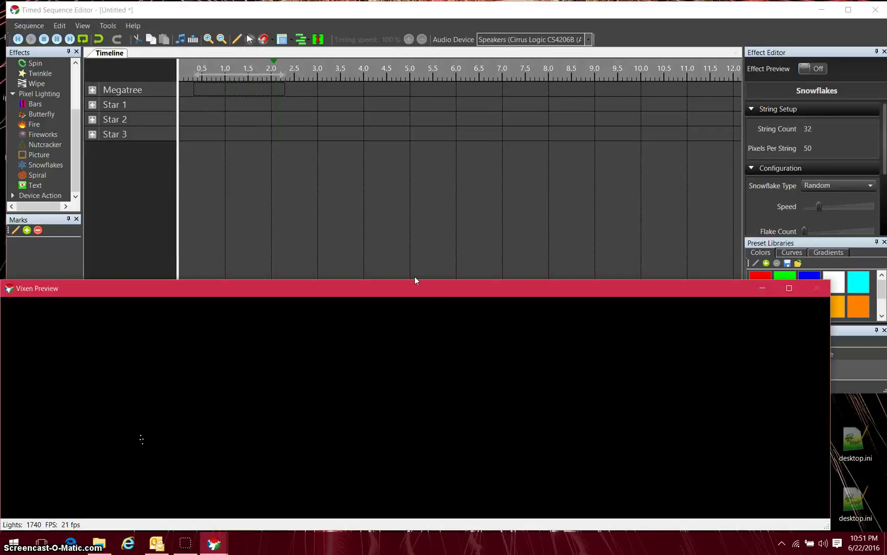
- Make the preview window taller and turn on live effect preview in the sequence editor
{"action": "left_click_drag", "start_coordinate": [417, 280], "coordinate": [436, 185]}
{"action": "left_click", "coordinate": [222, 6]}
{"action": "left_click", "coordinate": [211, 10]}
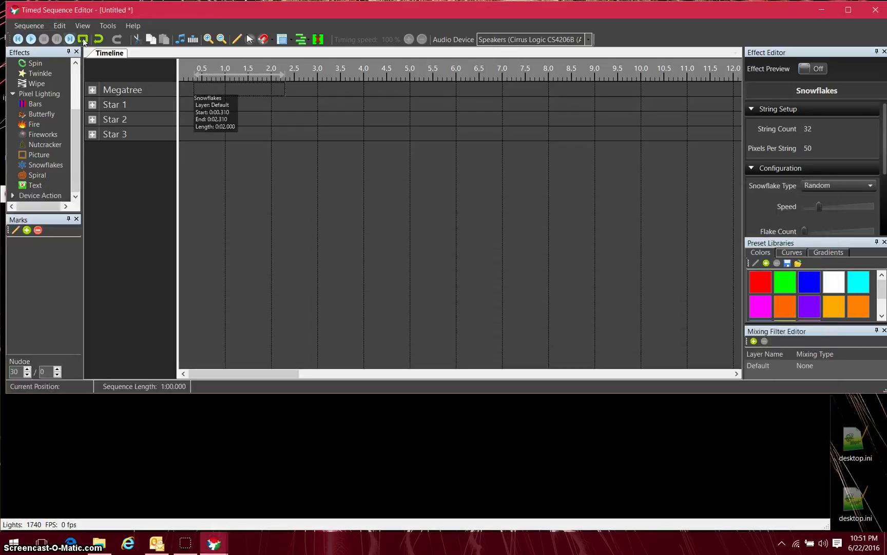
{"action": "left_click", "coordinate": [813, 68]}
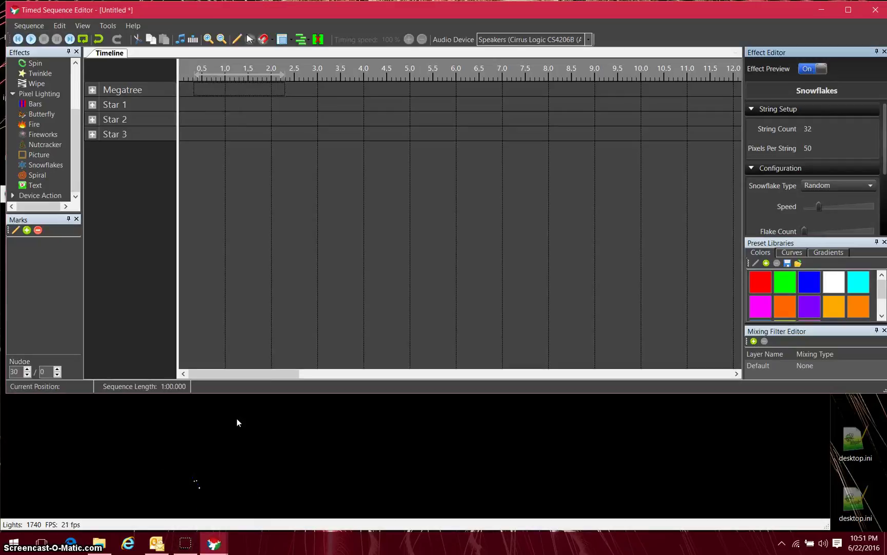
{"action": "left_click", "coordinate": [234, 487]}
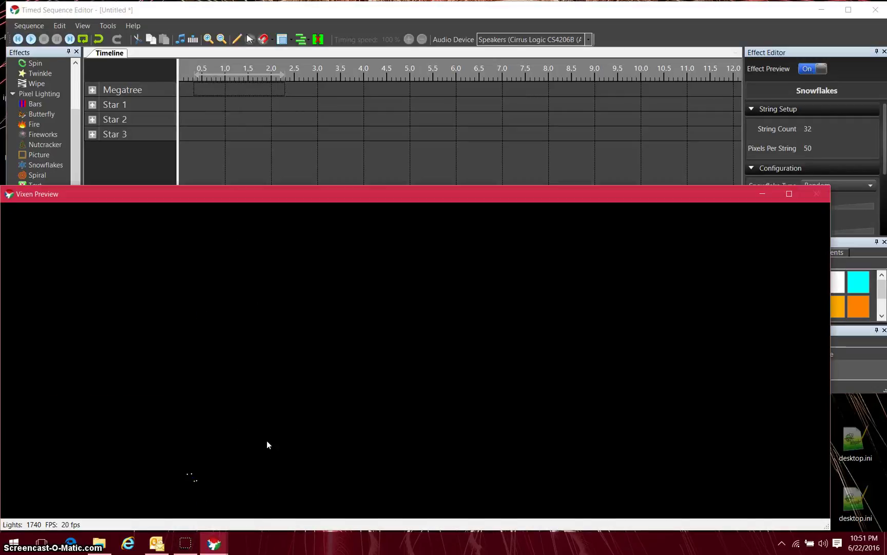
{"action": "left_click_drag", "start_coordinate": [730, 186], "coordinate": [722, 133]}
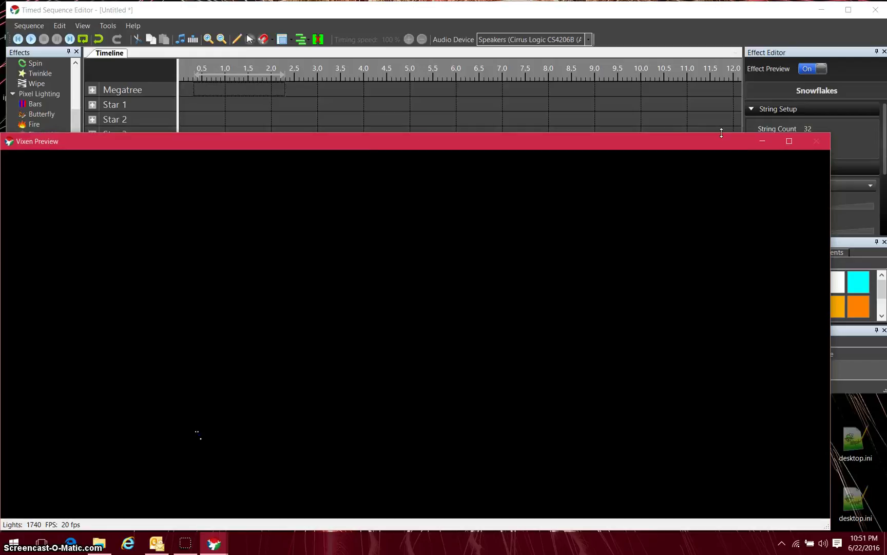
{"action": "left_click", "coordinate": [465, 16]}
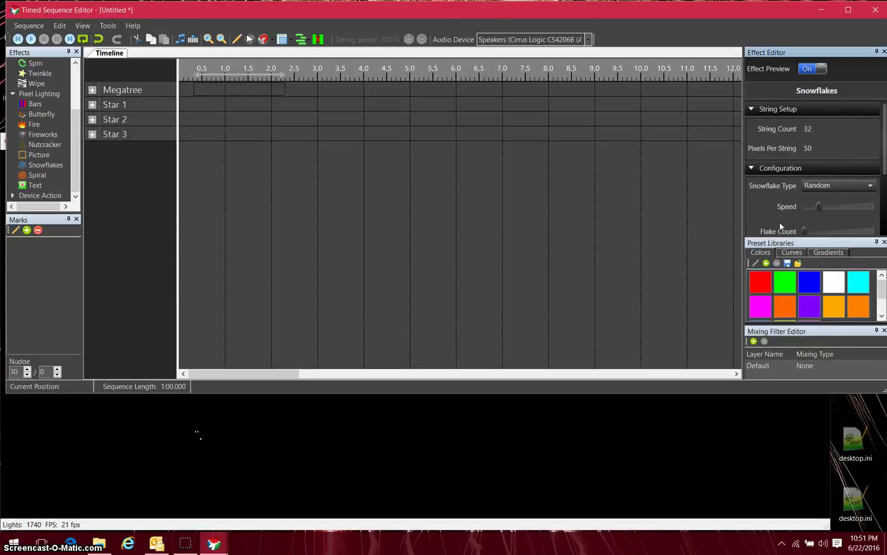
- Raise the Snowflakes speed to 8 and bring the preview forward to watch the flakes
{"action": "left_click_drag", "start_coordinate": [804, 231], "coordinate": [822, 226]}
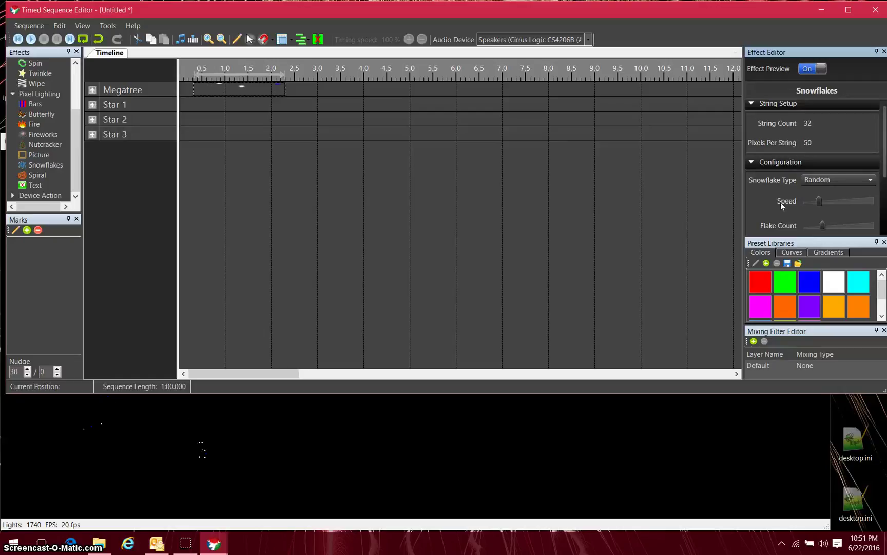
{"action": "left_click_drag", "start_coordinate": [818, 202], "coordinate": [831, 199]}
{"action": "left_click", "coordinate": [312, 464]}
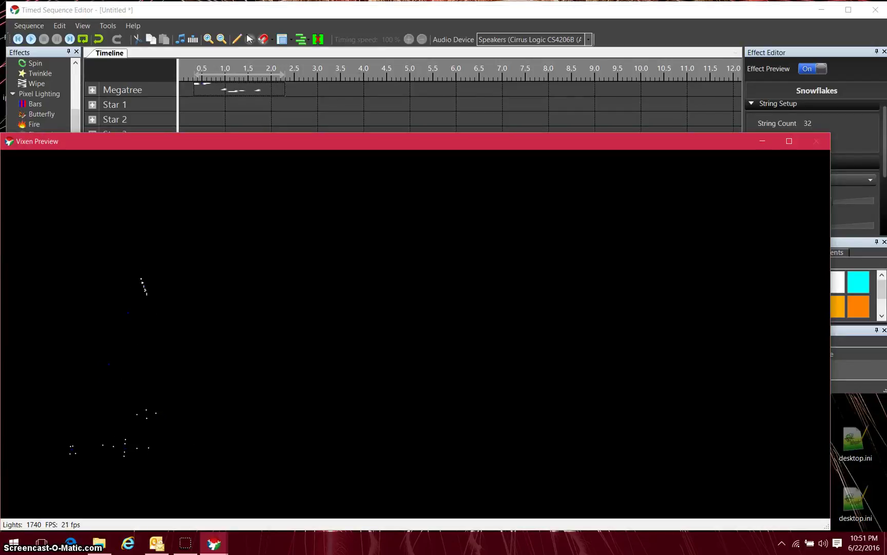
- Add a blue (0, 0, 255) Spin effect to Star 1 with its intensity curve held at 100
{"action": "left_click", "coordinate": [275, 14]}
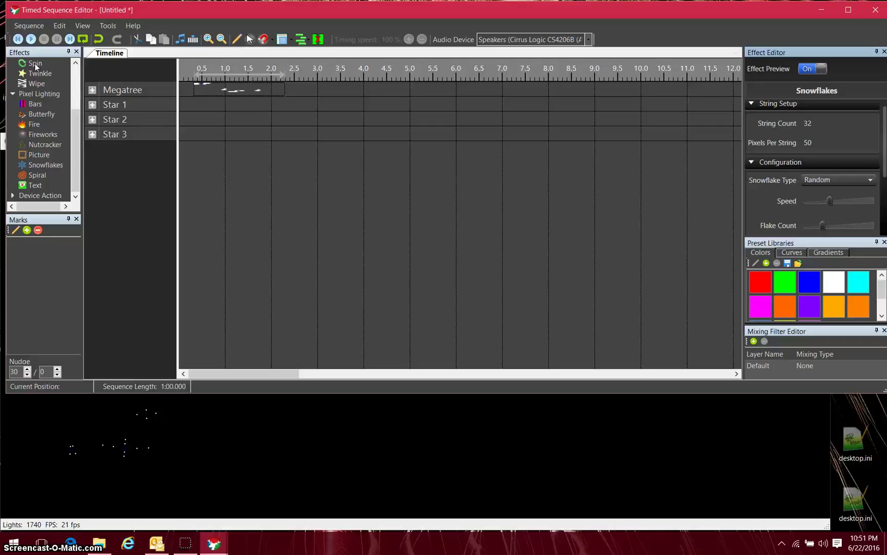
{"action": "left_click_drag", "start_coordinate": [35, 63], "coordinate": [207, 106]}
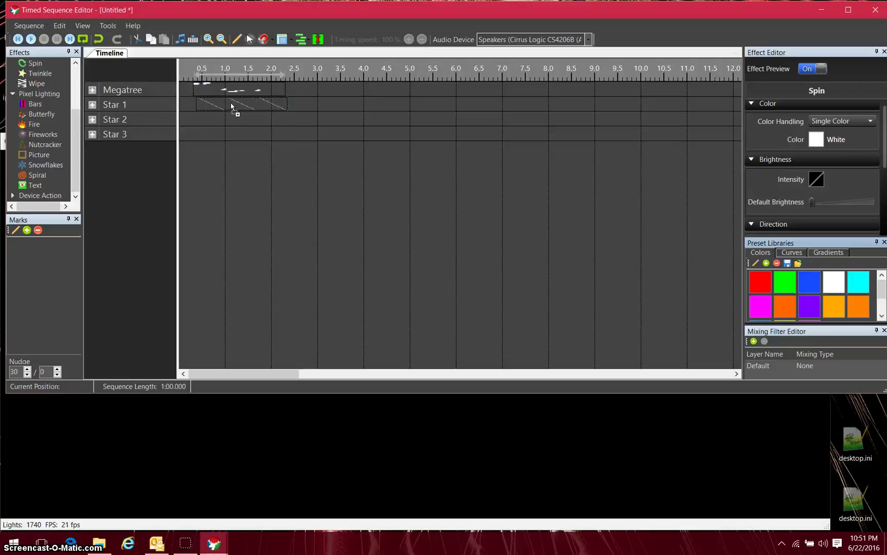
{"action": "left_click_drag", "start_coordinate": [231, 103], "coordinate": [235, 101]}
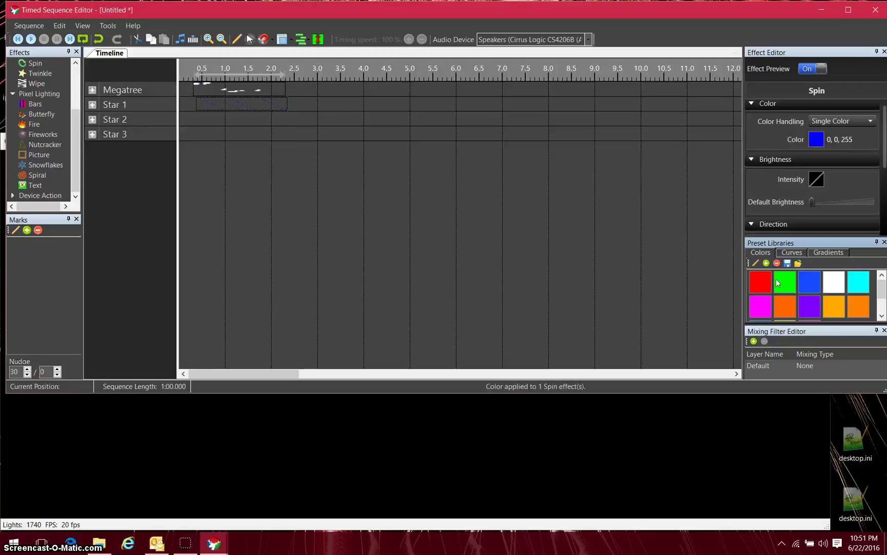
{"action": "left_click", "coordinate": [817, 179]}
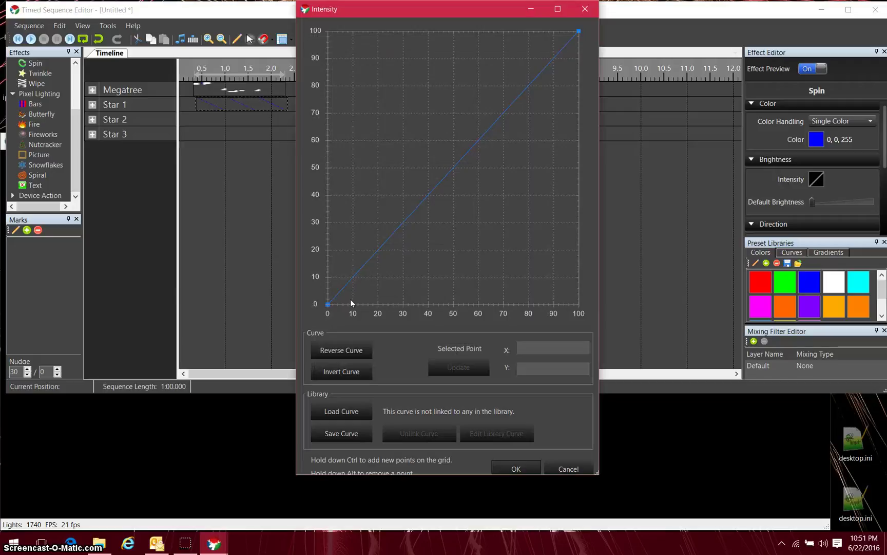
{"action": "left_click_drag", "start_coordinate": [327, 304], "coordinate": [328, 31]}
{"action": "left_click", "coordinate": [515, 469]}
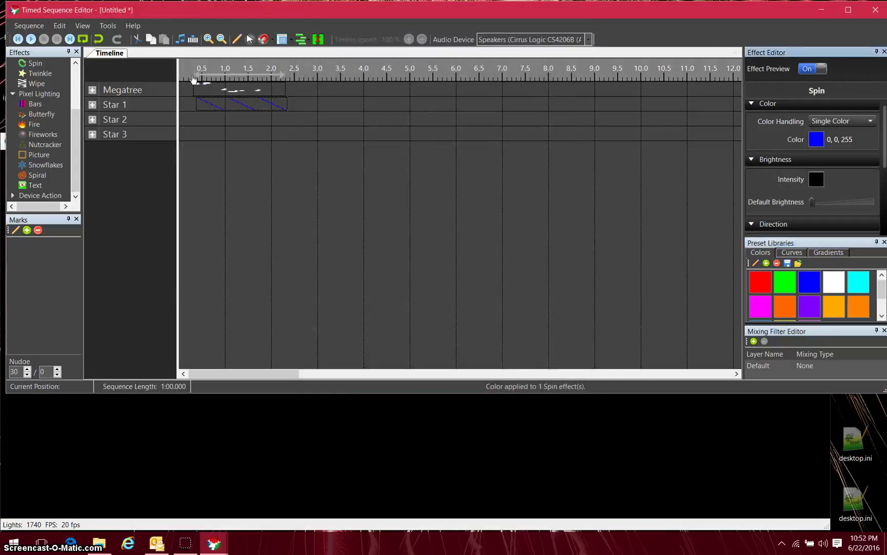
- Set Star 1's spin to Percent Revolution pulses with pulse length 61, then view it in the preview
{"action": "left_click", "coordinate": [229, 476]}
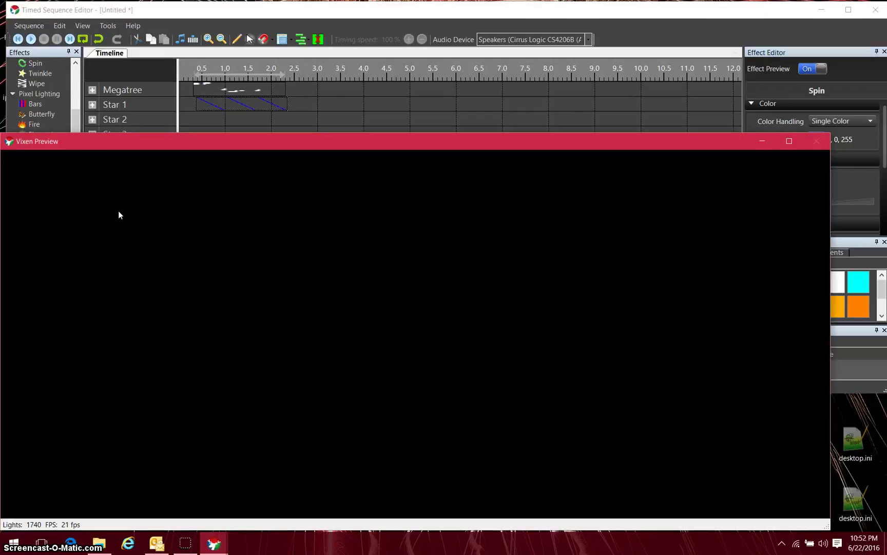
{"action": "left_click", "coordinate": [354, 17]}
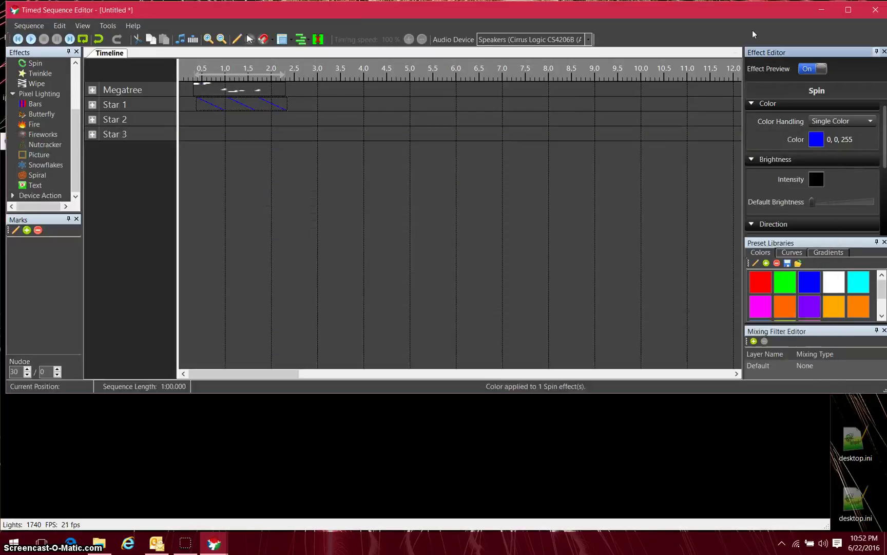
{"action": "left_click_drag", "start_coordinate": [884, 154], "coordinate": [879, 200]}
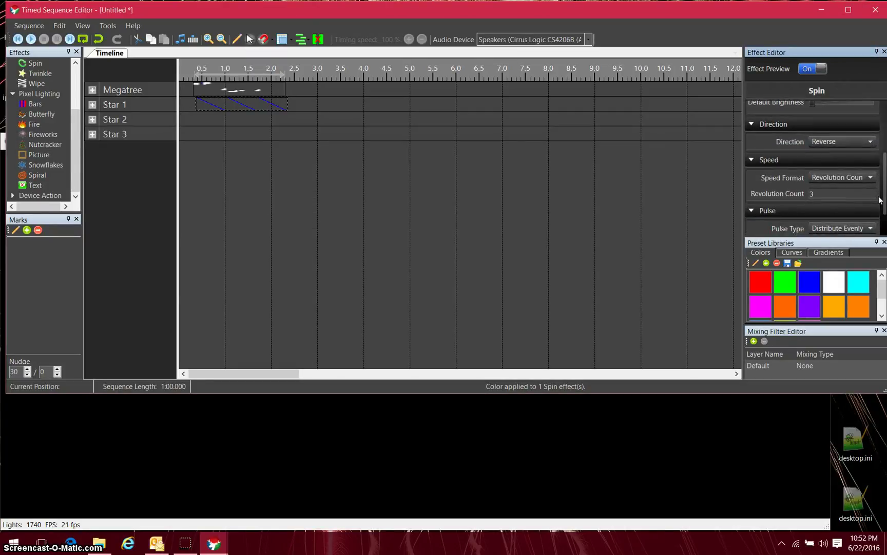
{"action": "left_click", "coordinate": [865, 230]}
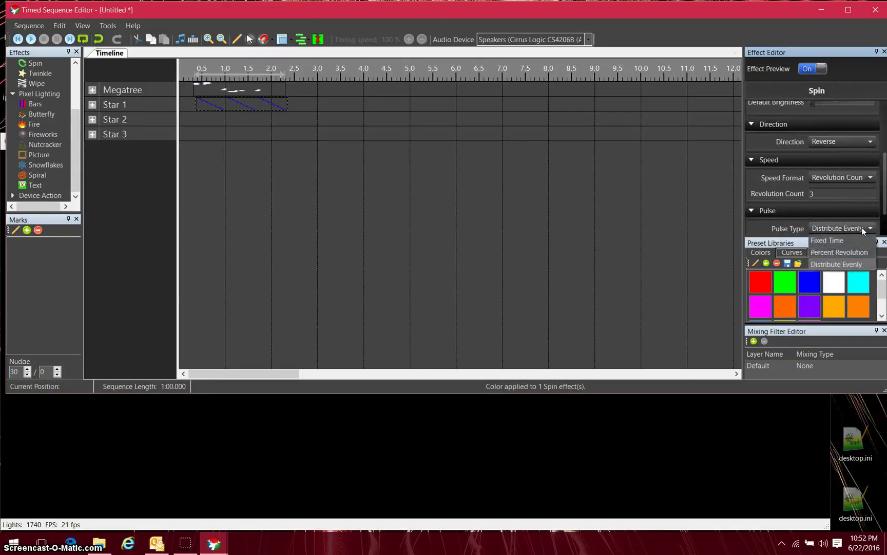
{"action": "left_click", "coordinate": [833, 252]}
{"action": "scroll", "coordinate": [886, 200], "scroll_direction": "down", "scroll_amount": 2}
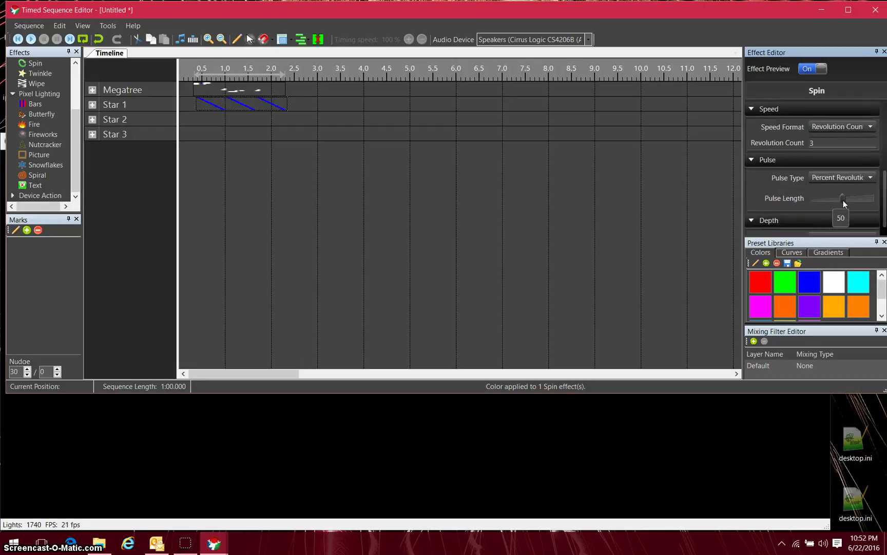
{"action": "left_click_drag", "start_coordinate": [844, 200], "coordinate": [849, 198]}
{"action": "left_click", "coordinate": [425, 432]}
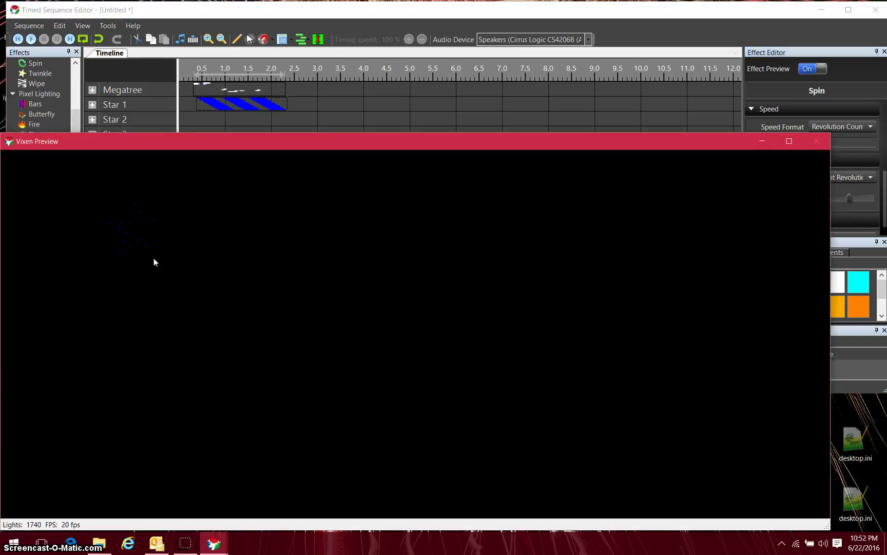
- Paste copies of the Star 1 spin onto the Star 2 and Star 3 rows
{"action": "left_click", "coordinate": [247, 14]}
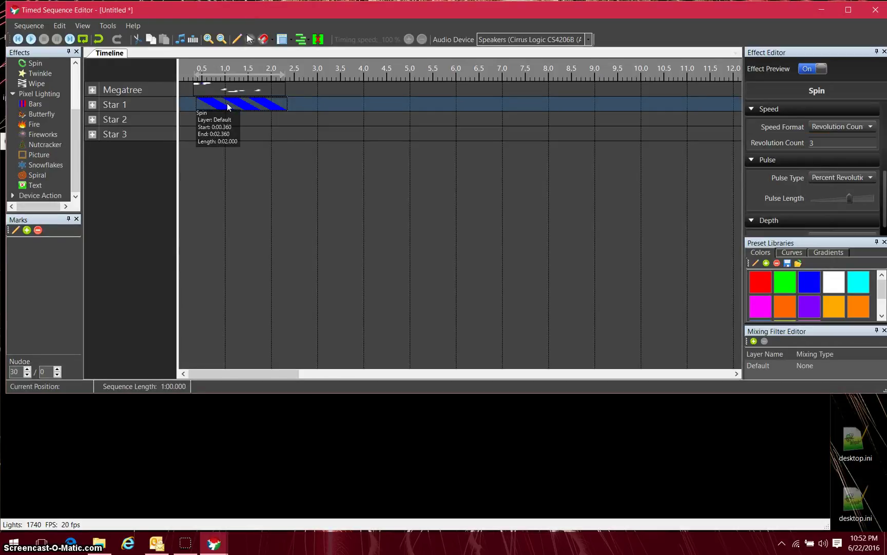
{"action": "left_click", "coordinate": [229, 106]}
{"action": "key", "text": "ctrl+v"}
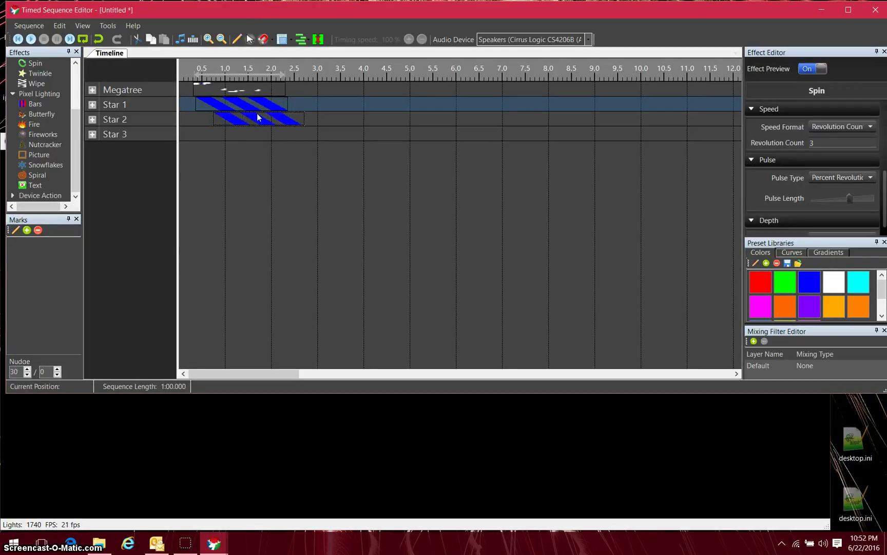
{"action": "left_click", "coordinate": [263, 119]}
{"action": "left_click", "coordinate": [258, 136]}
{"action": "key", "text": "ctrl+v"}
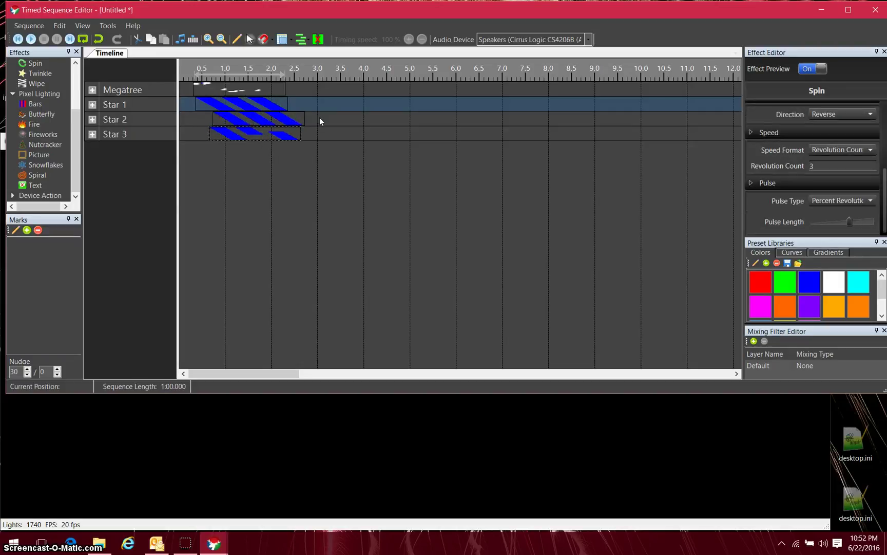
- Align the start and end times of all three star spins to 0.36–2.36 s
{"action": "key", "text": "ctrl+a"}
{"action": "right_click", "coordinate": [256, 108]}
{"action": "mouse_move", "coordinate": [310, 128]}
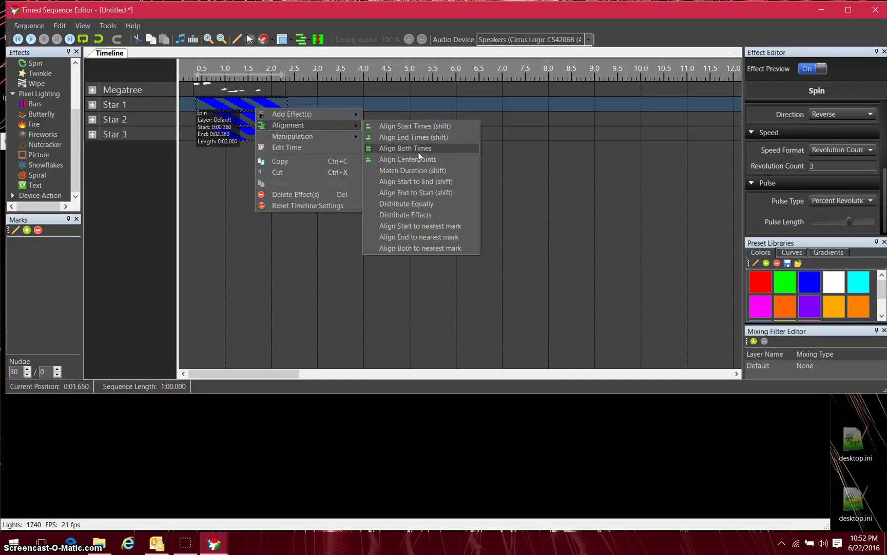
{"action": "left_click", "coordinate": [404, 129]}
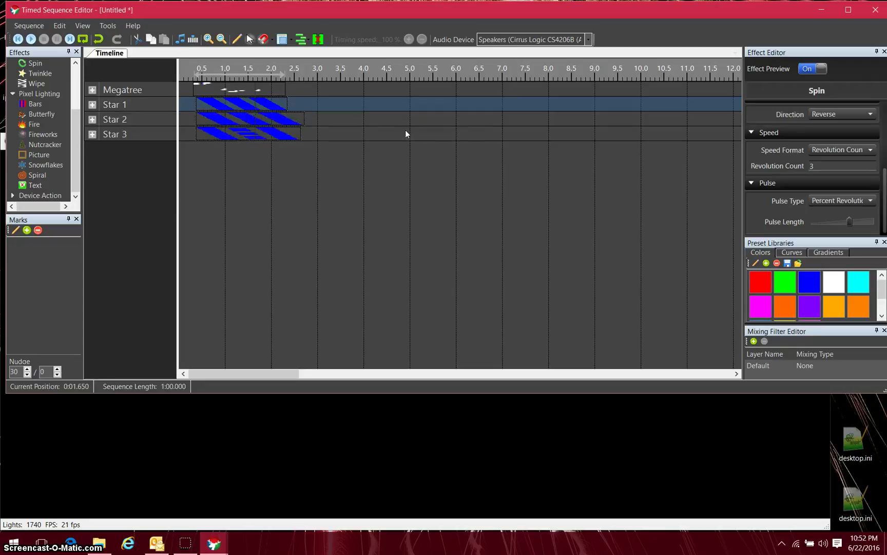
{"action": "right_click", "coordinate": [256, 106]}
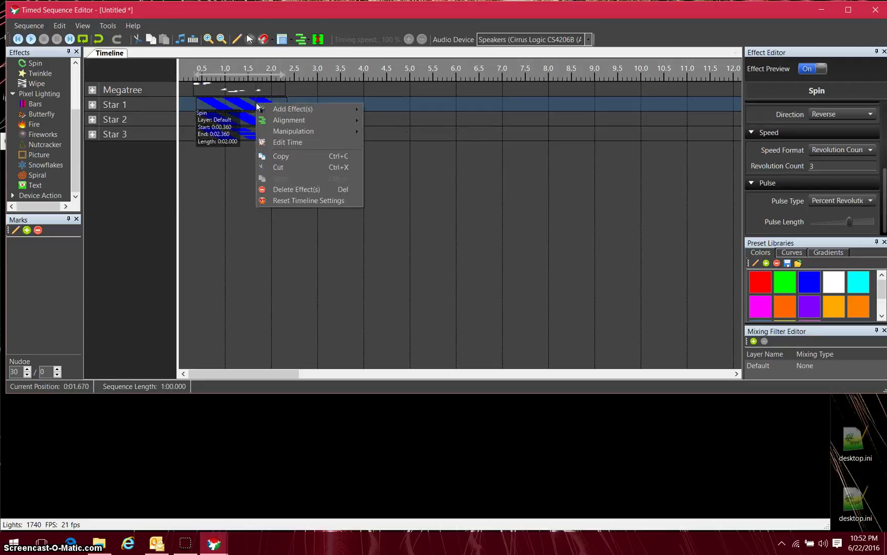
{"action": "mouse_move", "coordinate": [292, 119]}
{"action": "left_click", "coordinate": [441, 133]}
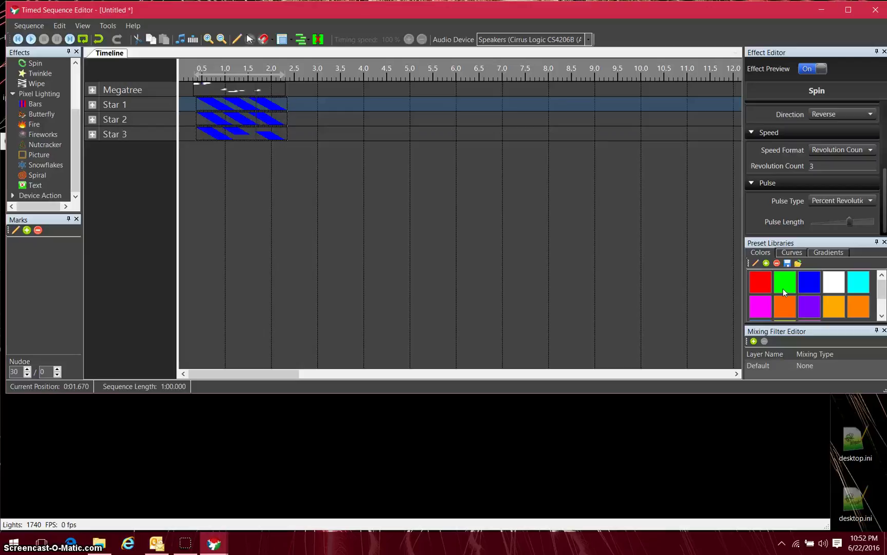
- Colour all three spins green, then recolour Star 1 red and Star 3 blue
{"action": "left_click_drag", "start_coordinate": [785, 289], "coordinate": [243, 118]}
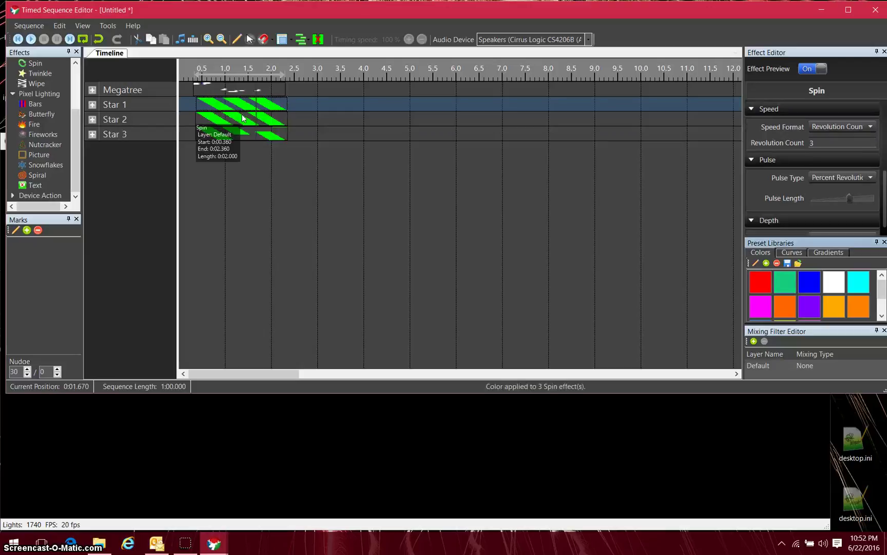
{"action": "left_click", "coordinate": [412, 119]}
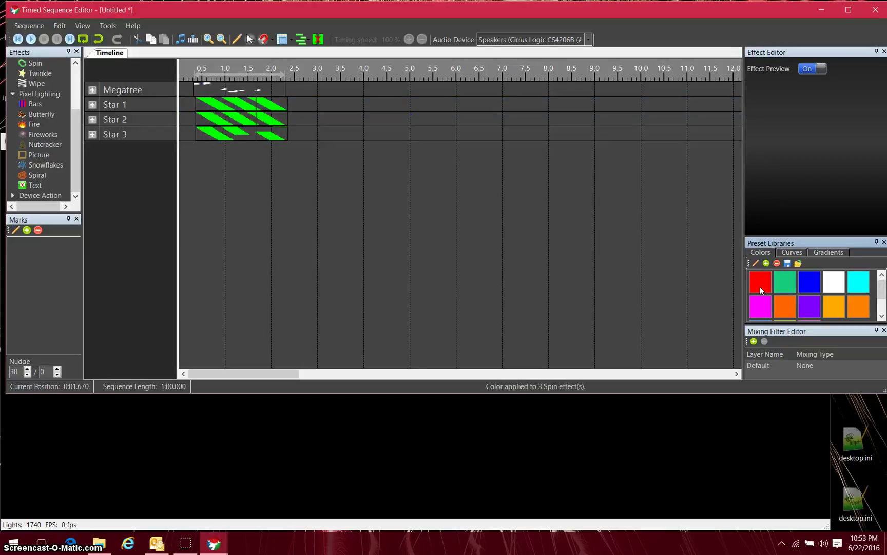
{"action": "left_click_drag", "start_coordinate": [762, 286], "coordinate": [227, 106]}
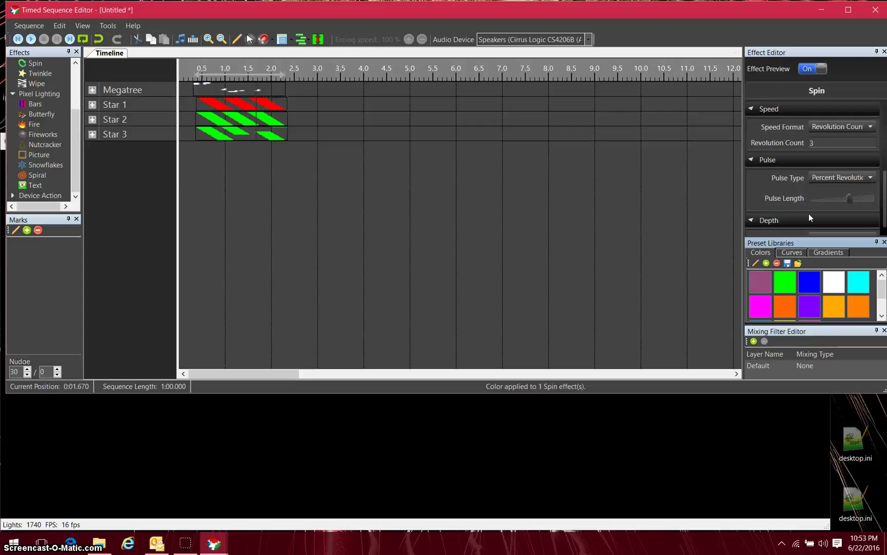
{"action": "left_click_drag", "start_coordinate": [814, 280], "coordinate": [255, 135]}
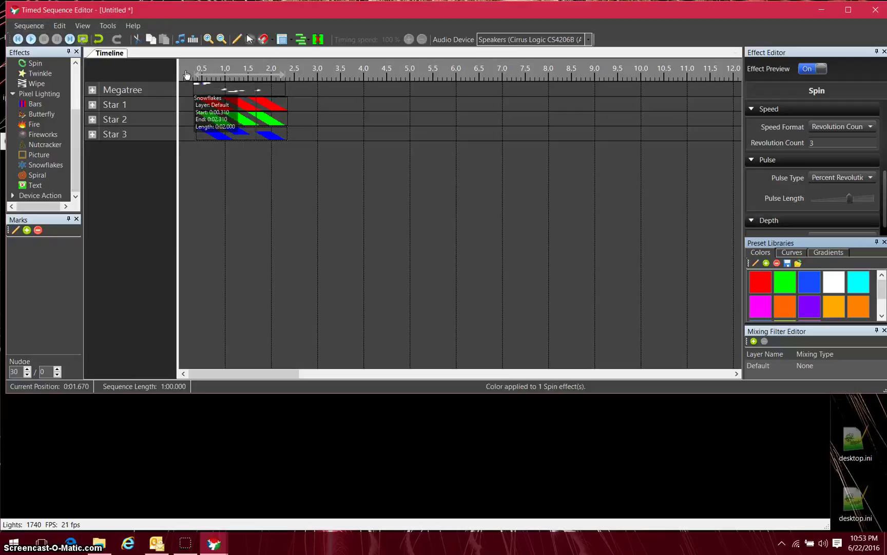
- Extend the play range to about 2.5 s, play the sequence and watch it in the preview
{"action": "left_click_drag", "start_coordinate": [199, 77], "coordinate": [282, 76]}
{"action": "key", "text": "space"}
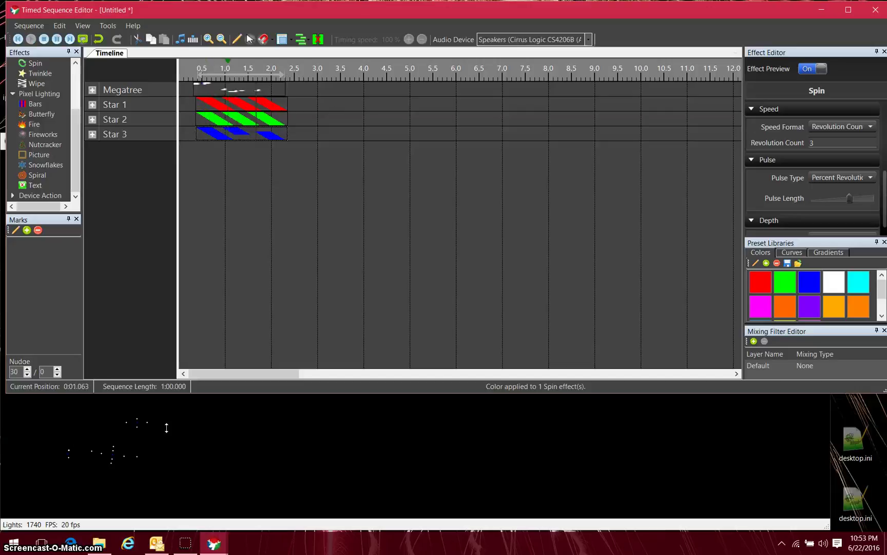
{"action": "left_click", "coordinate": [249, 476]}
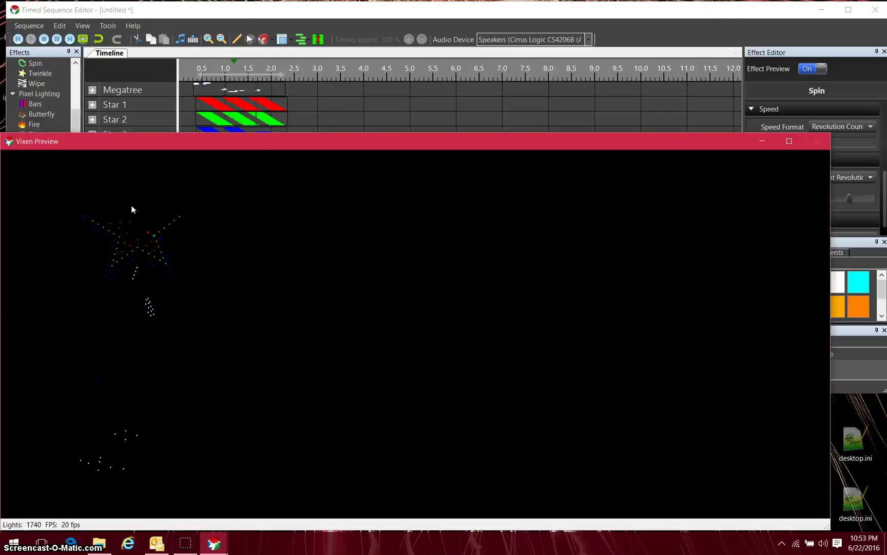